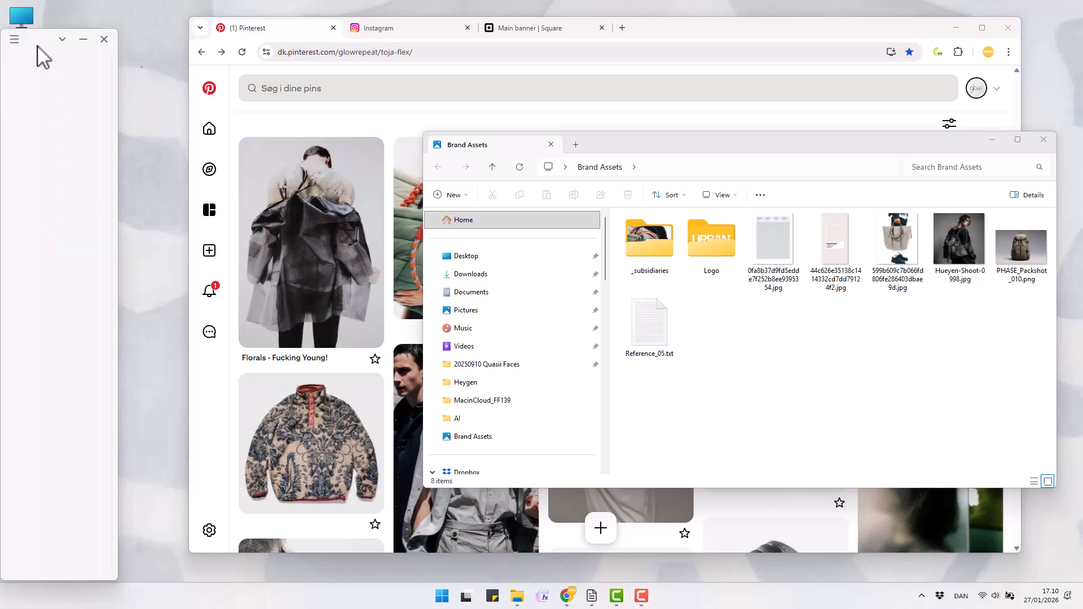
Move the empty FLEX window clear of the desktop icons and close the Brand Assets folder window
{"action": "left_click_drag", "start_coordinate": [37, 40], "coordinate": [88, 37]}
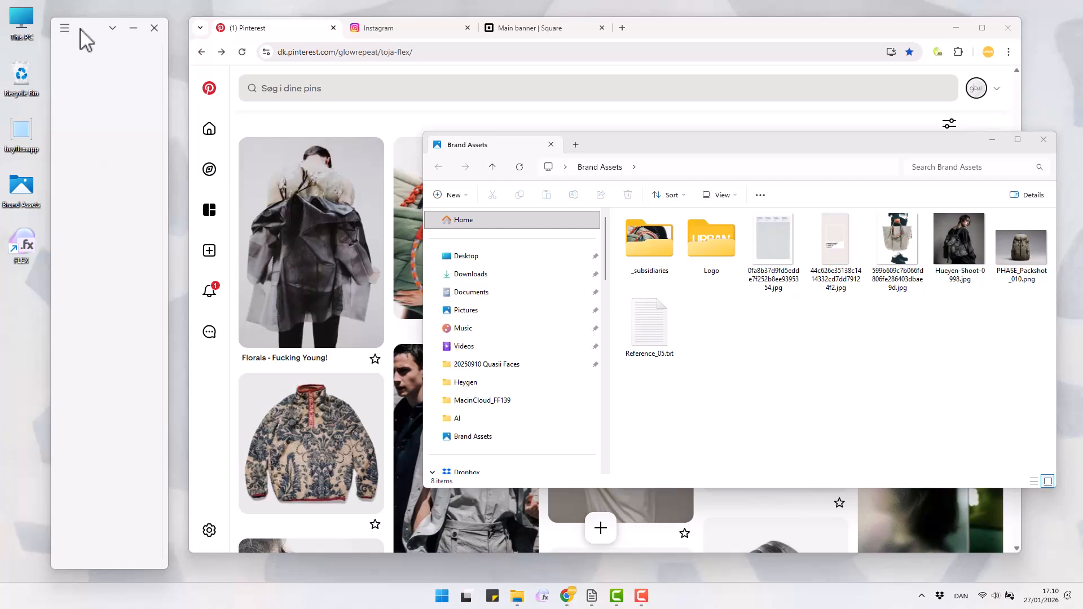
{"action": "mouse_move", "coordinate": [80, 30]}
{"action": "left_mouse_down"}
{"action": "mouse_move", "coordinate": [648, 29]}
{"action": "mouse_move", "coordinate": [511, 17]}
{"action": "mouse_move", "coordinate": [84, 27]}
{"action": "left_mouse_up"}
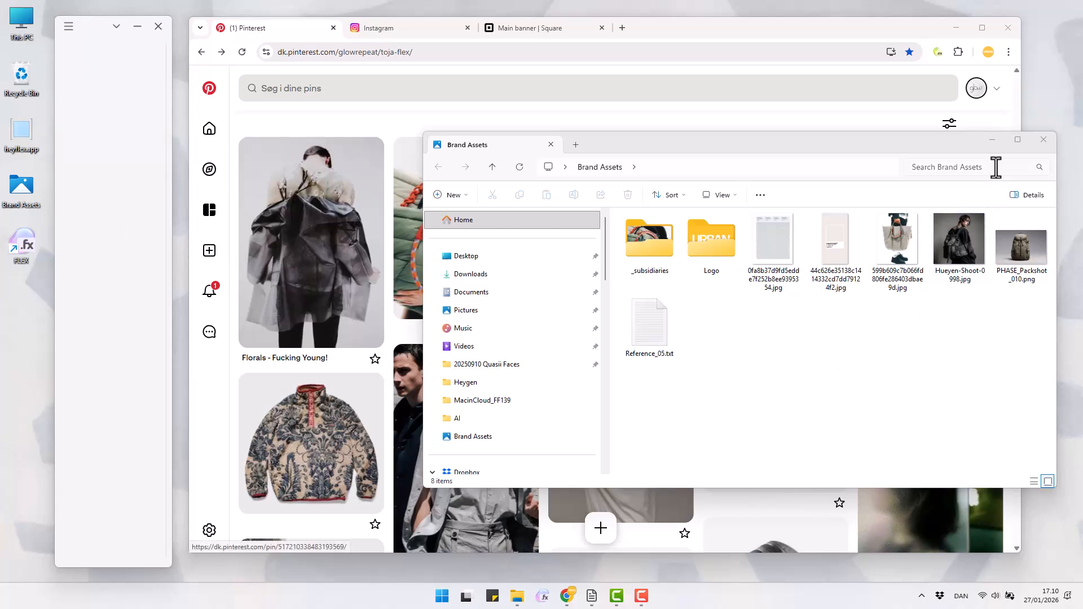
{"action": "left_click", "coordinate": [1043, 140]}
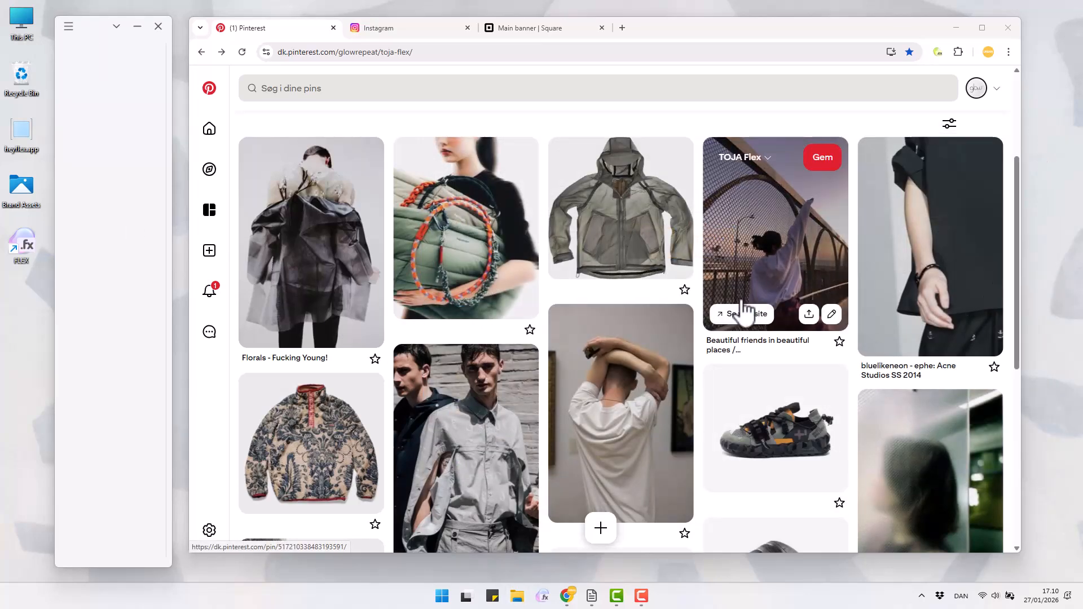
Add the green hooded jacket image and the two men in shirts image from the Pinterest board to the FLEX collection
{"action": "left_click", "coordinate": [652, 259]}
{"action": "left_click_drag", "start_coordinate": [504, 365], "coordinate": [137, 269]}
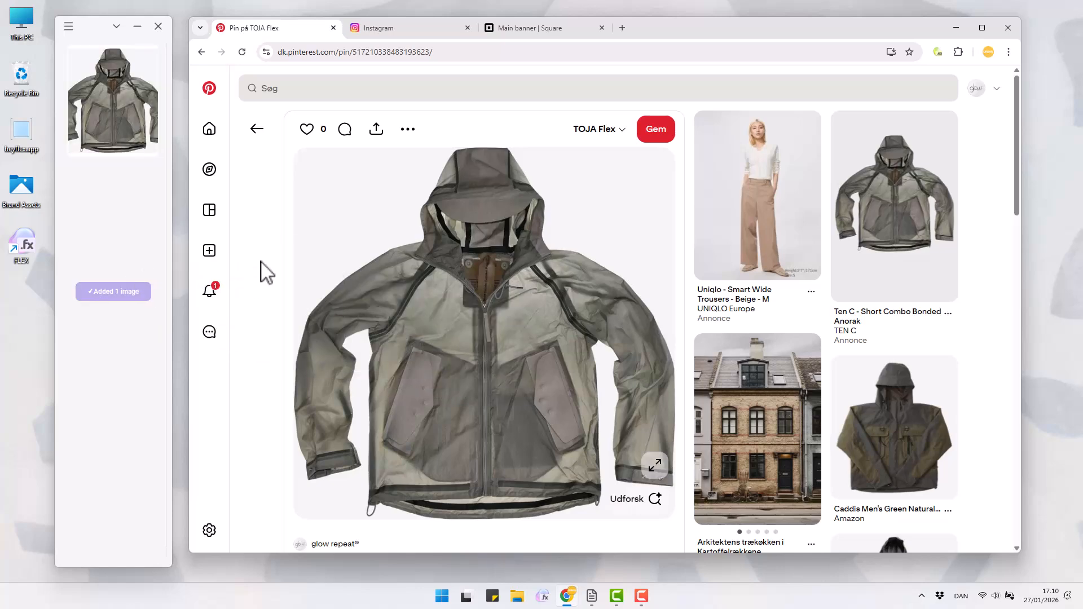
{"action": "left_click", "coordinate": [256, 129]}
{"action": "left_click", "coordinate": [466, 447]}
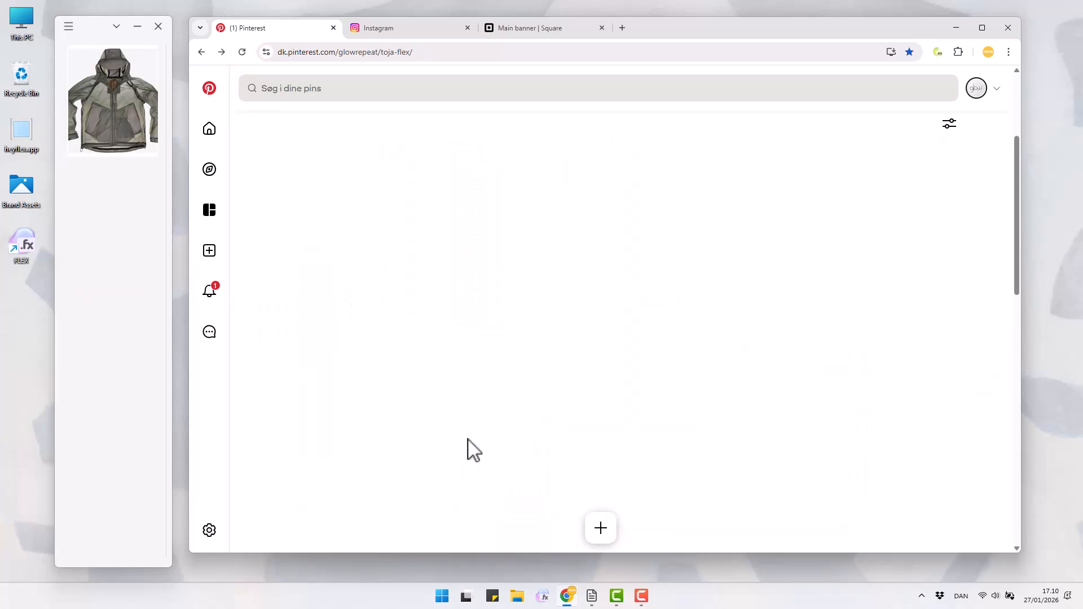
{"action": "left_click_drag", "start_coordinate": [479, 445], "coordinate": [132, 292]}
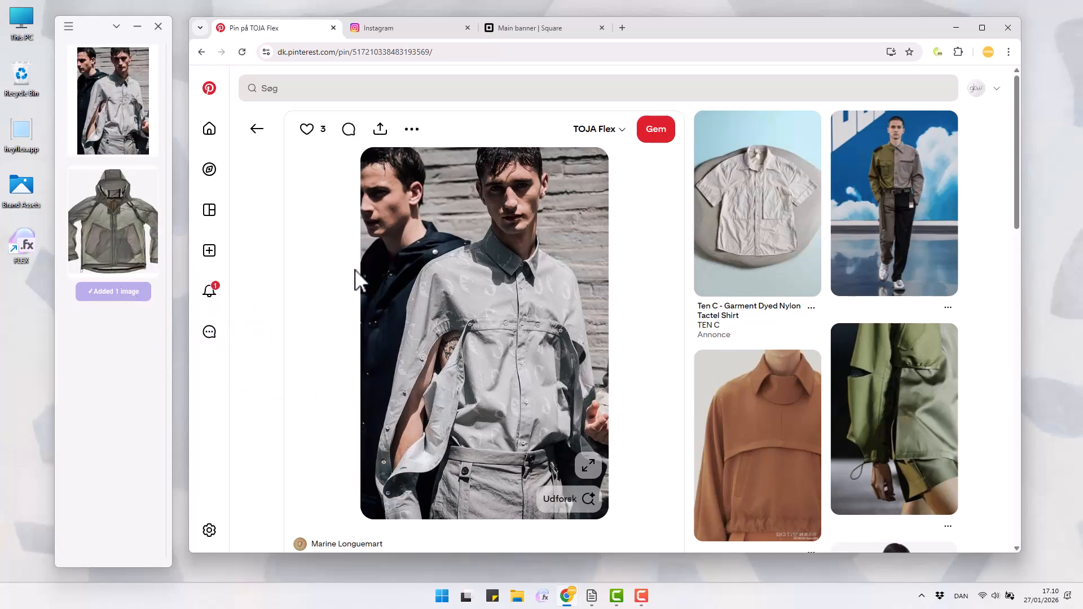
Return to the Pinterest board, open the sneaker pin, and copy and paste its image into the FLEX collection
{"action": "left_click", "coordinate": [257, 130]}
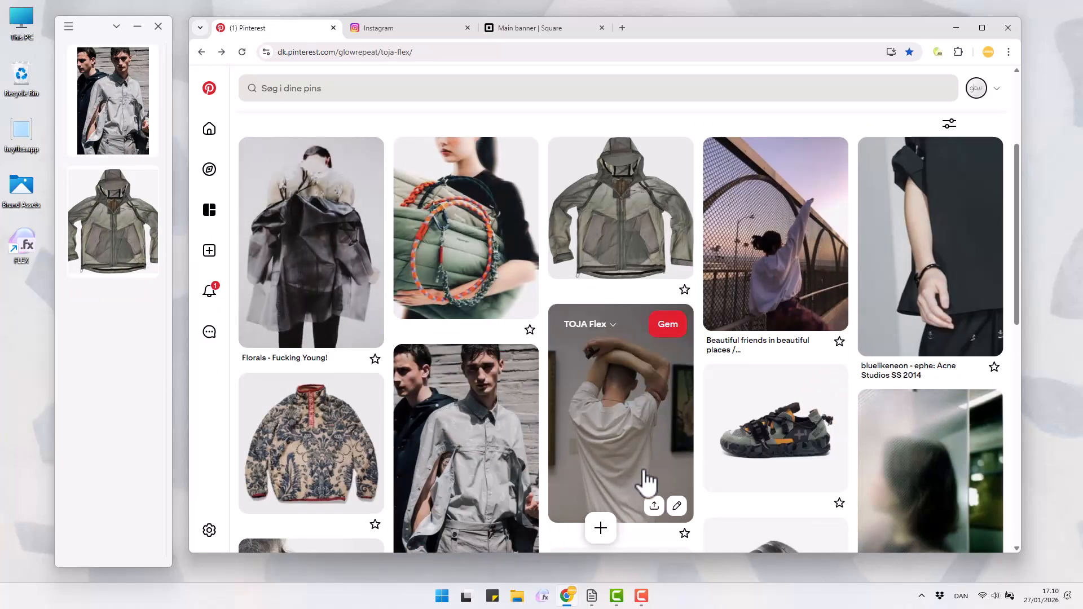
{"action": "left_click", "coordinate": [784, 457]}
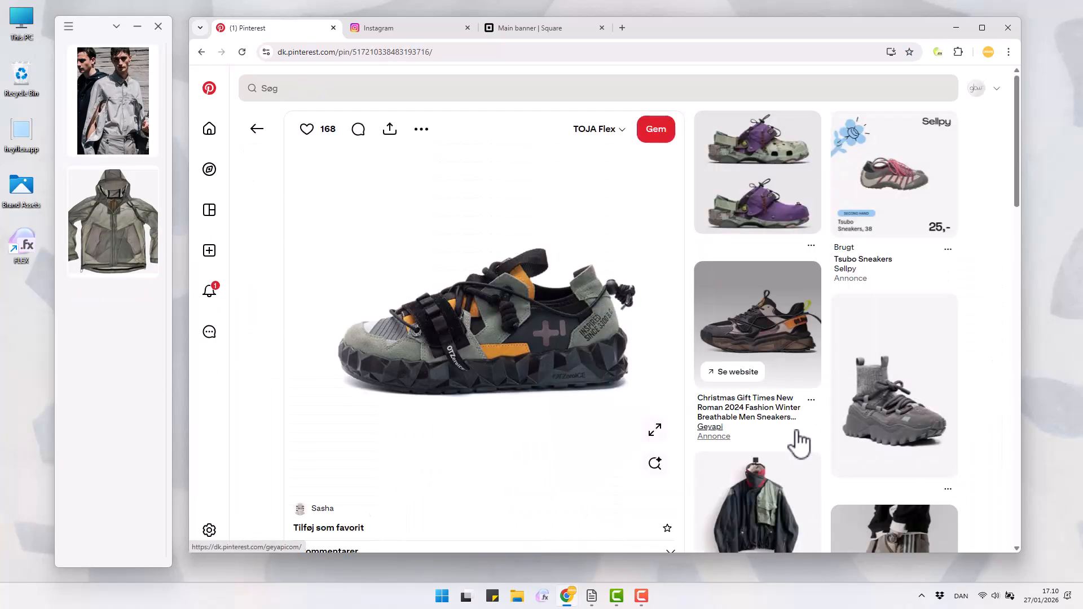
{"action": "right_click", "coordinate": [479, 326]}
{"action": "left_click", "coordinate": [505, 370]}
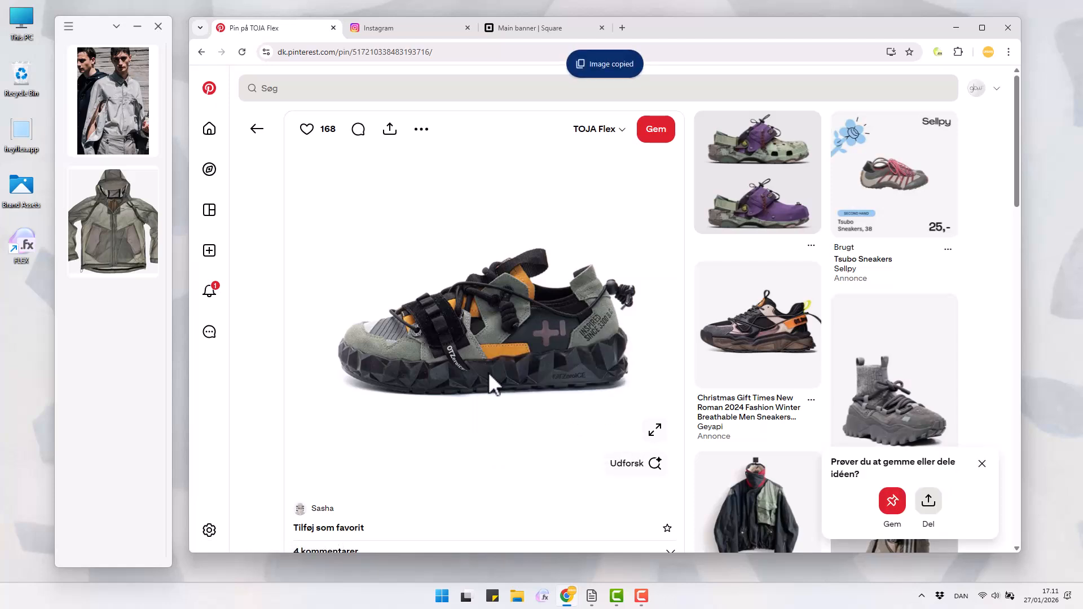
{"action": "right_click", "coordinate": [92, 31]}
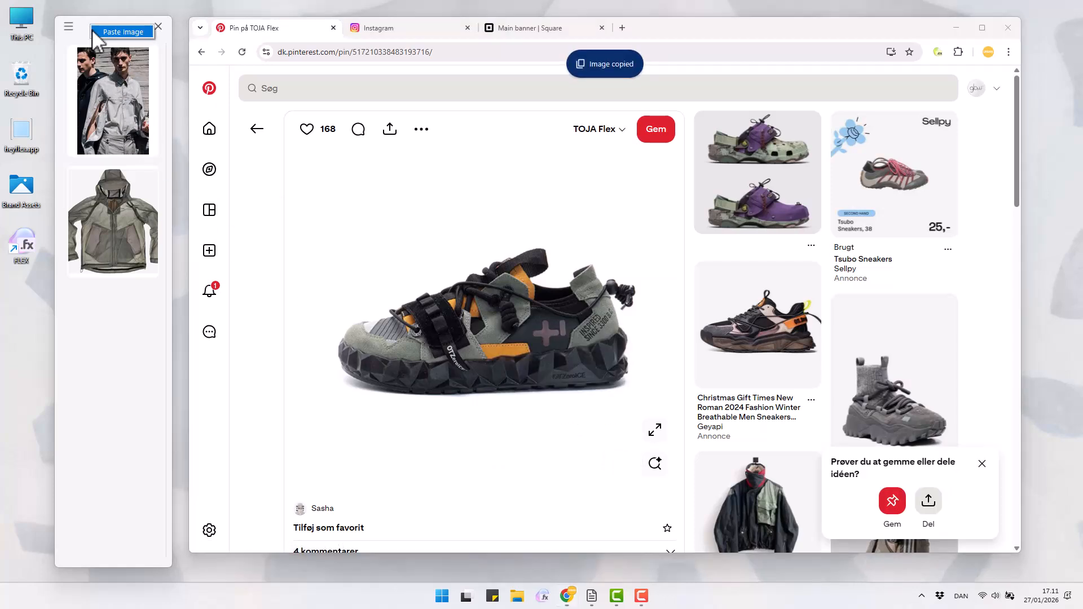
{"action": "left_click", "coordinate": [95, 32]}
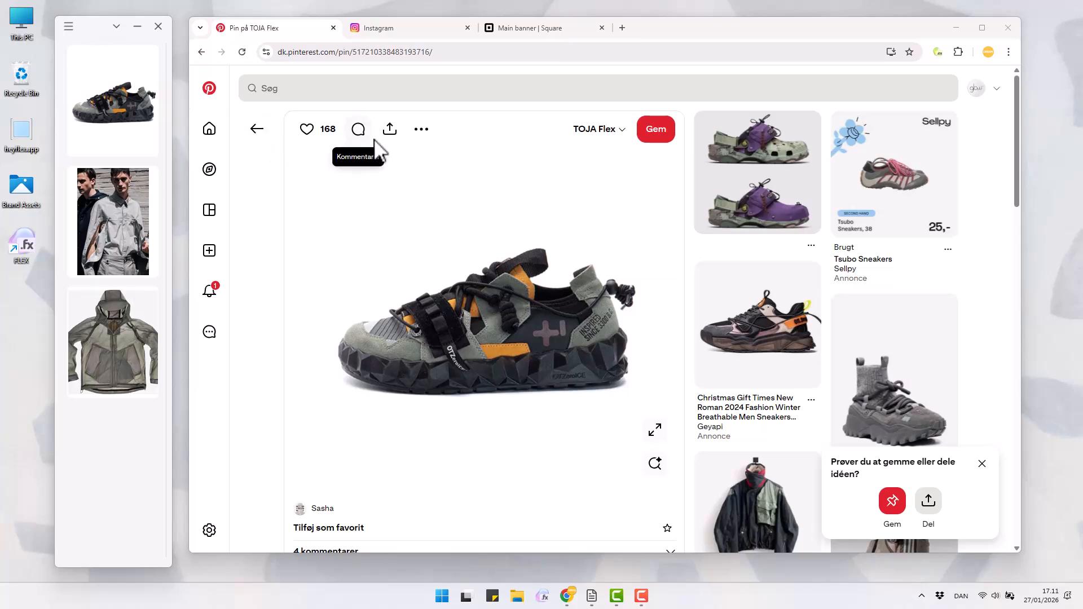
Open the "Made for Moments." post on the topologie Instagram page and add a screen capture of its picture to the collection
{"action": "left_click", "coordinate": [423, 33]}
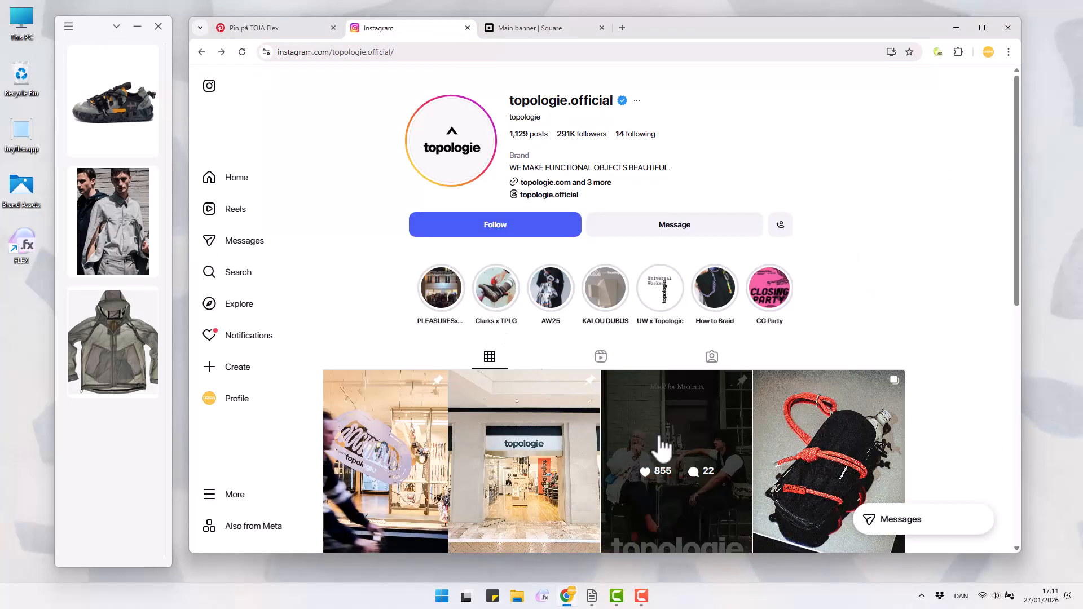
{"action": "left_click", "coordinate": [694, 442]}
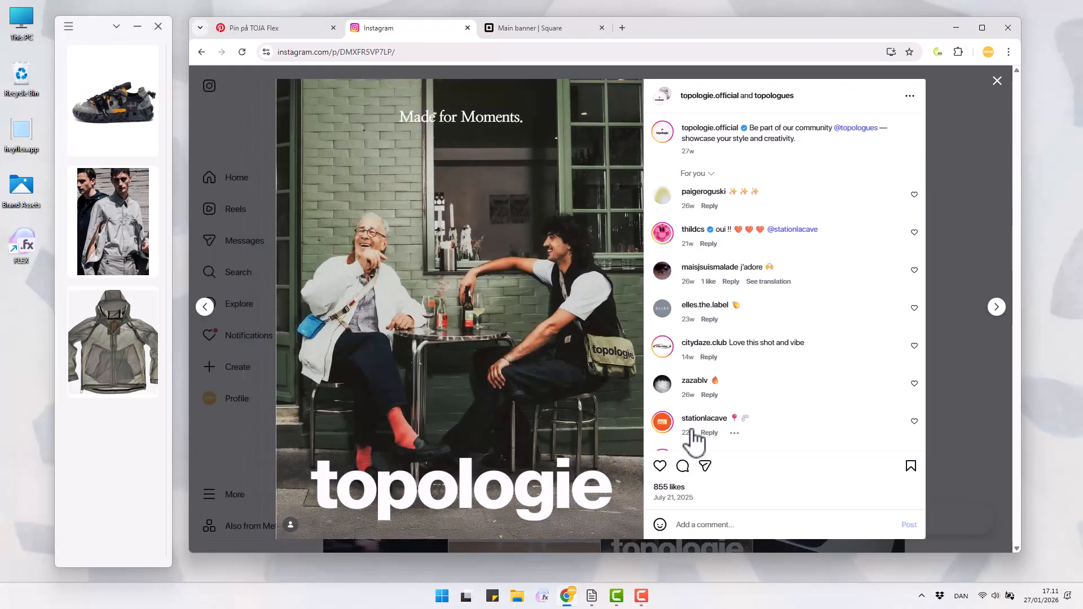
{"action": "left_click", "coordinate": [68, 26]}
{"action": "left_click", "coordinate": [93, 129]}
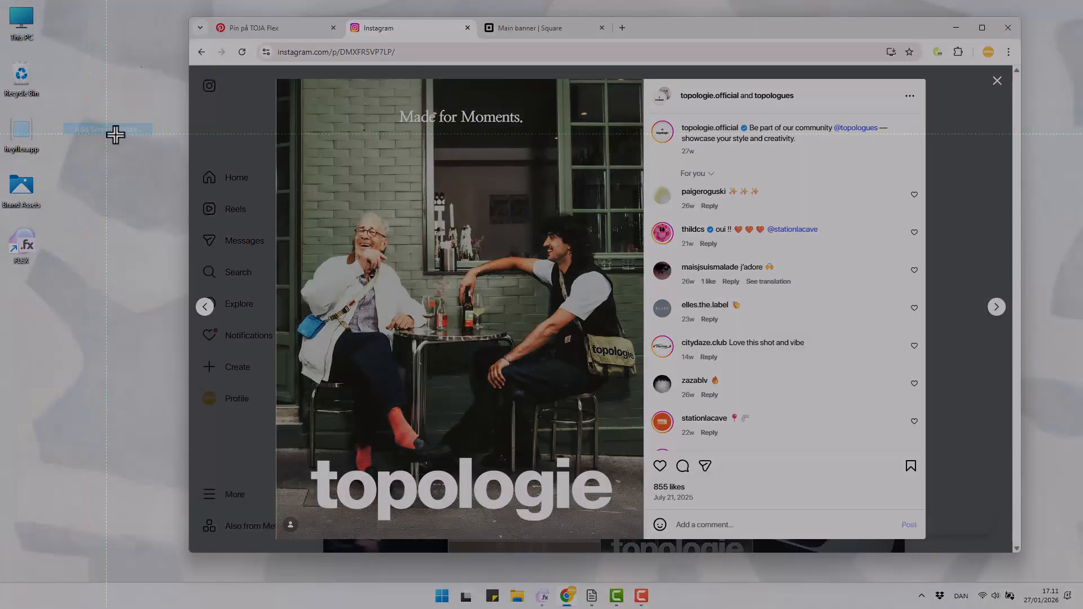
{"action": "left_click_drag", "start_coordinate": [280, 82], "coordinate": [641, 540]}
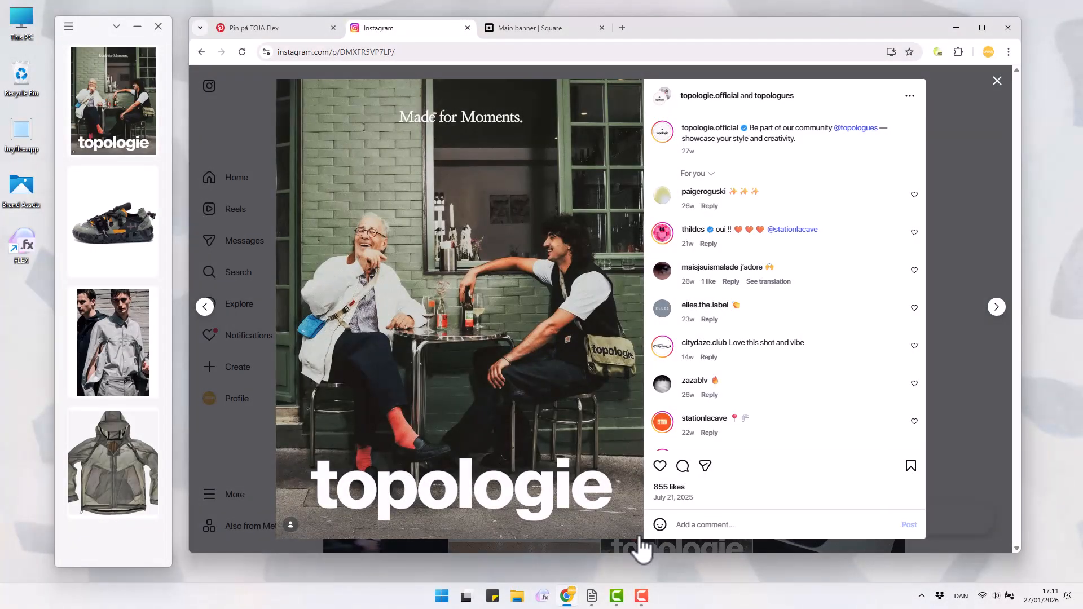
Open the Brand Assets folder and add the tote bag image, PHASE_Packshot_010.png and the photo of the model with a backpack to the collection
{"action": "double_click", "coordinate": [17, 192]}
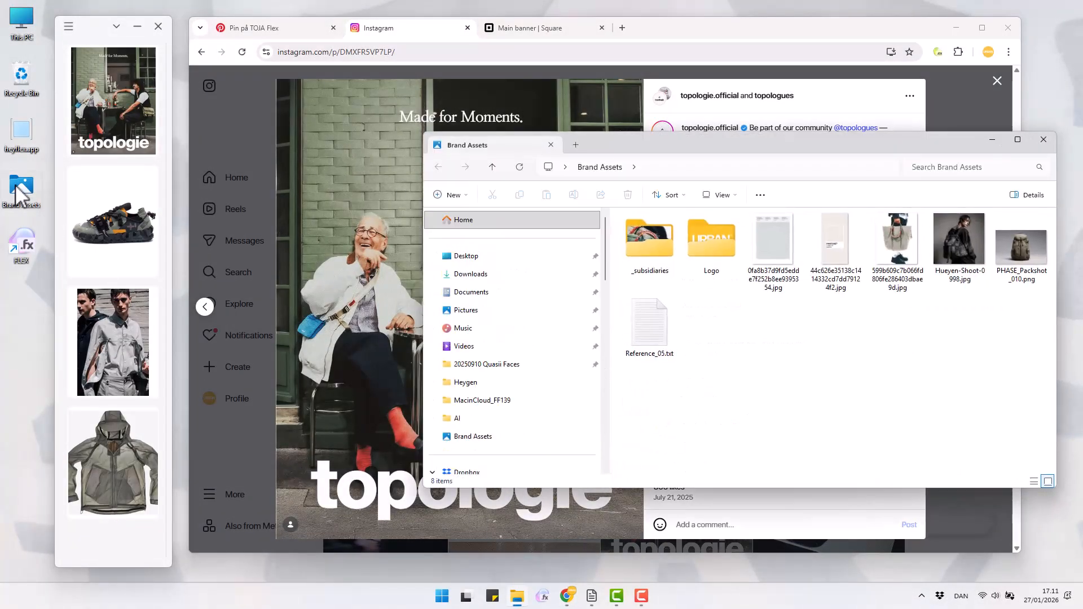
{"action": "left_click_drag", "start_coordinate": [897, 240], "coordinate": [127, 192]}
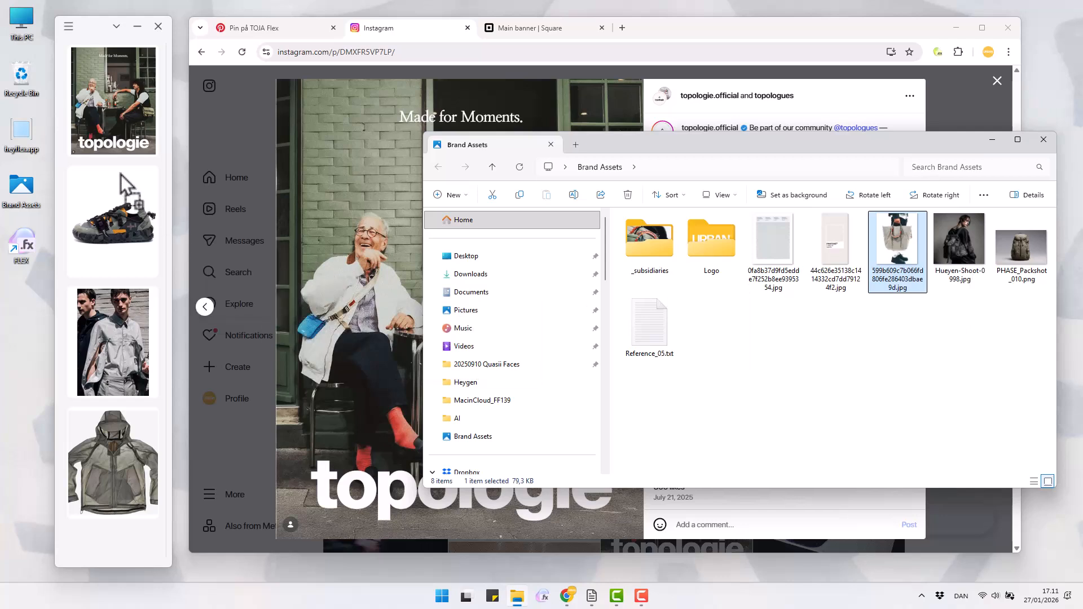
{"action": "left_click_drag", "start_coordinate": [1021, 248], "coordinate": [130, 262]}
{"action": "left_click_drag", "start_coordinate": [959, 242], "coordinate": [125, 284]}
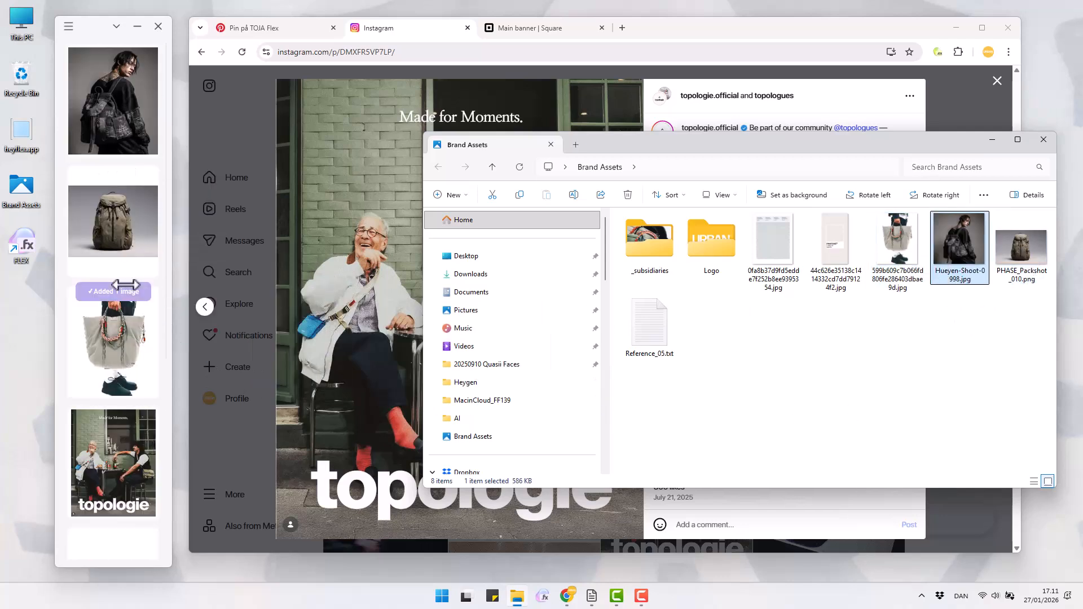
Add the yellow Urban Oasis logo from the Logo folder to the collection and return to the Brand Assets folder
{"action": "double_click", "coordinate": [720, 262]}
{"action": "left_click_drag", "start_coordinate": [649, 251], "coordinate": [112, 276]}
{"action": "left_click", "coordinate": [662, 316]}
{"action": "left_click", "coordinate": [439, 167]}
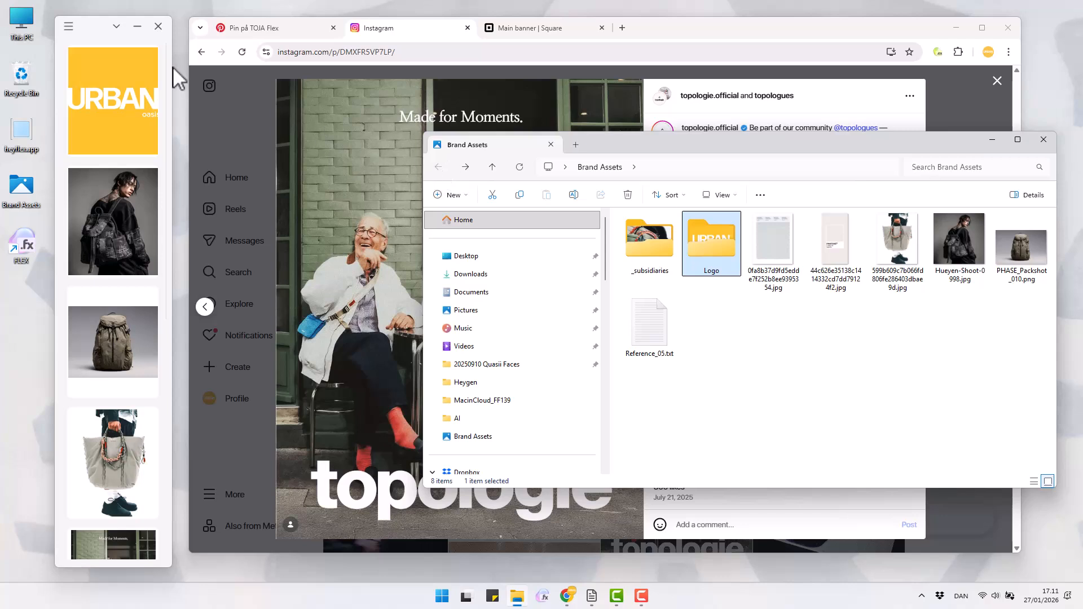
Add a #EFEAE6 swatch by sampling the colour from the Pantone 11-0203 TSX Eggwhite image, and close the image preview
{"action": "left_click", "coordinate": [69, 26]}
{"action": "left_click", "coordinate": [84, 76]}
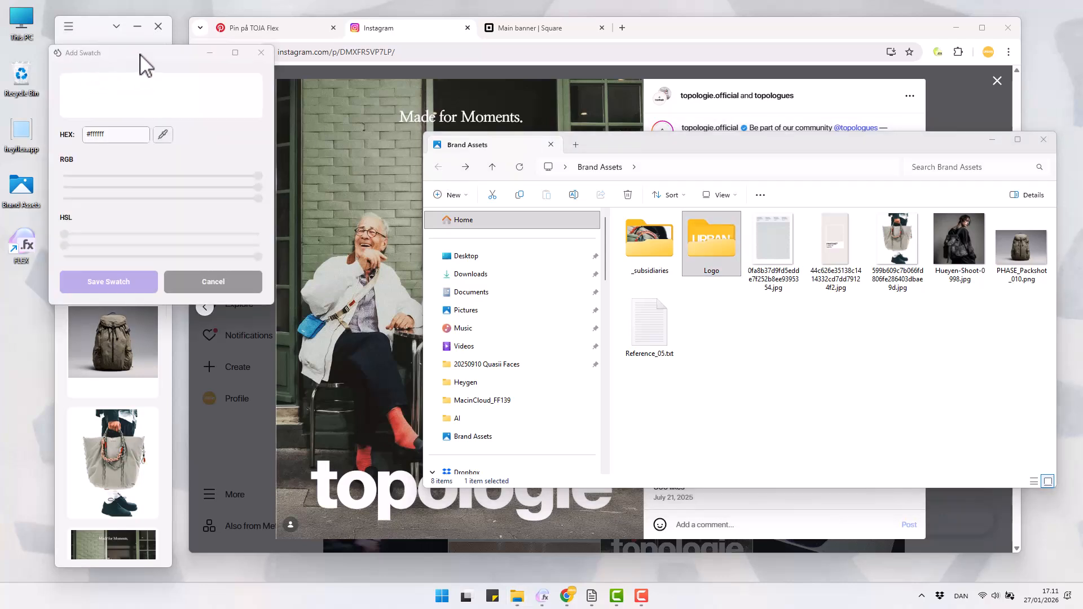
{"action": "left_click_drag", "start_coordinate": [143, 64], "coordinate": [255, 151]}
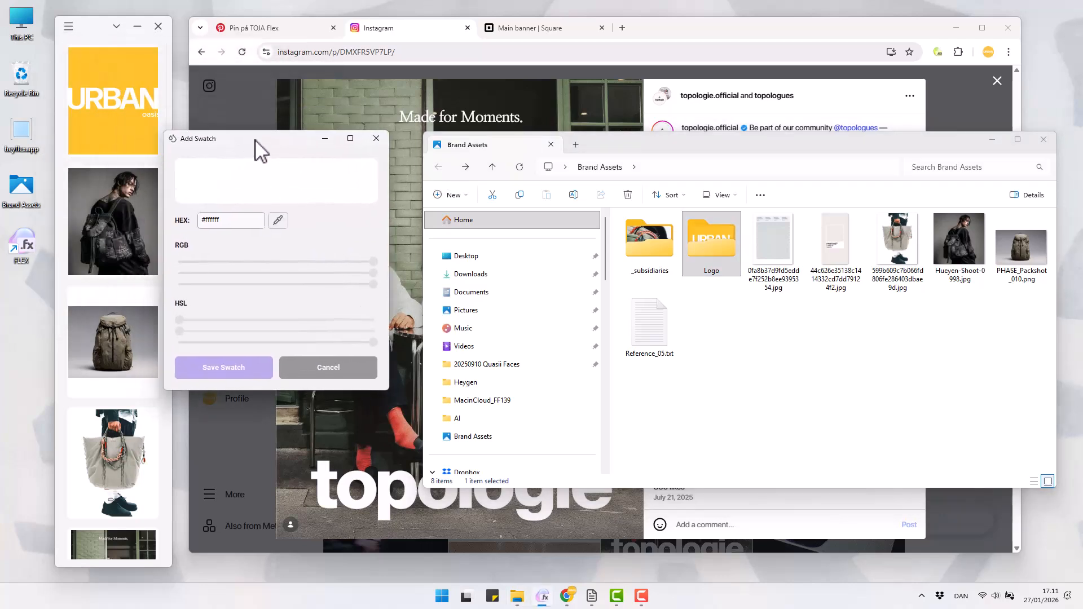
{"action": "double_click", "coordinate": [835, 248]}
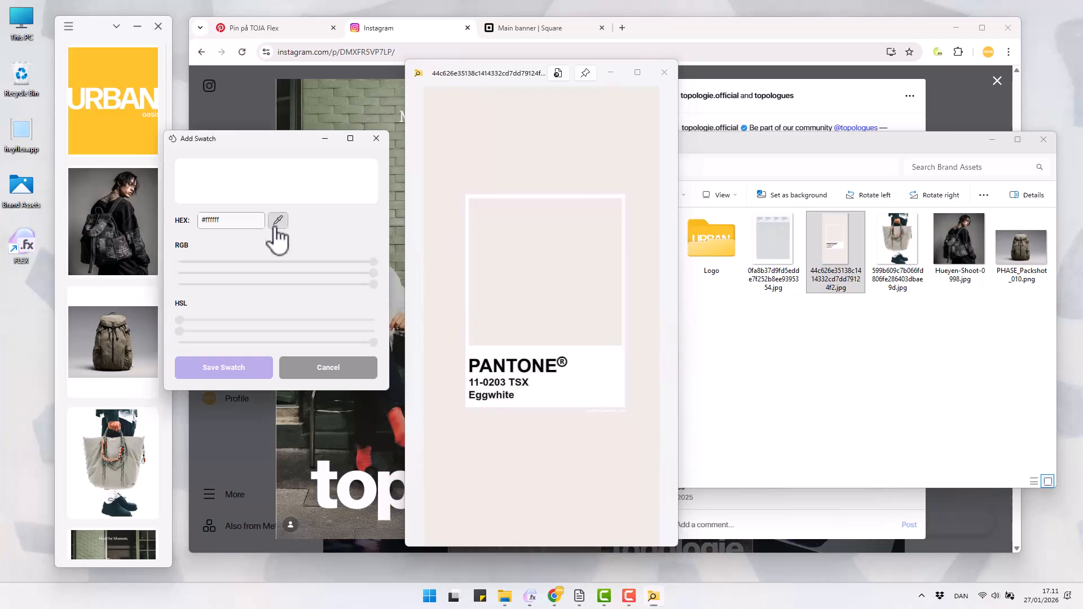
{"action": "left_click", "coordinate": [277, 220]}
{"action": "left_click", "coordinate": [552, 237]}
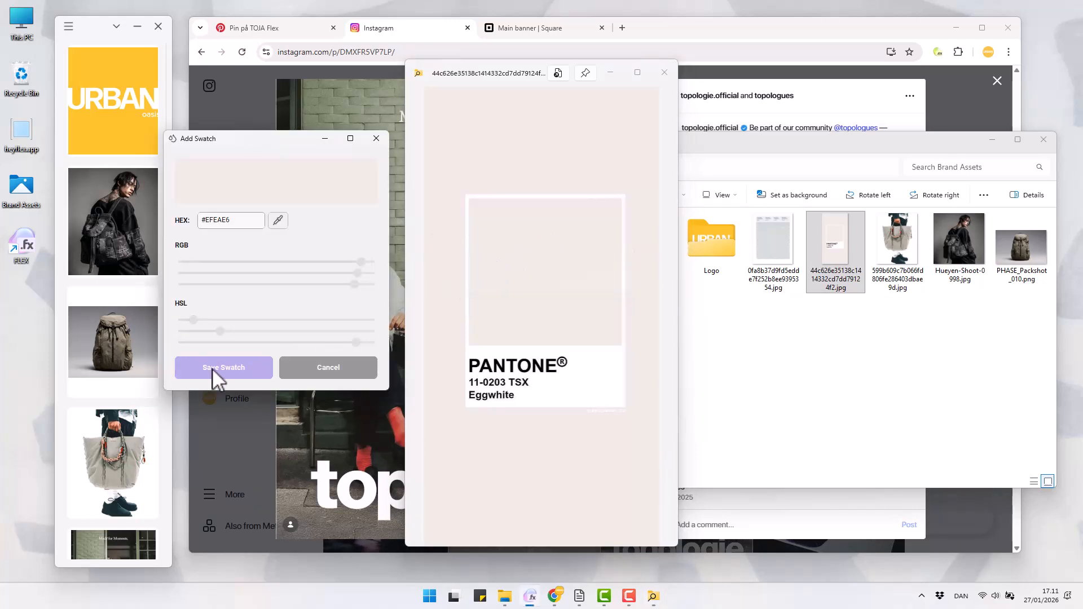
{"action": "left_click", "coordinate": [218, 372]}
{"action": "left_click", "coordinate": [664, 72]}
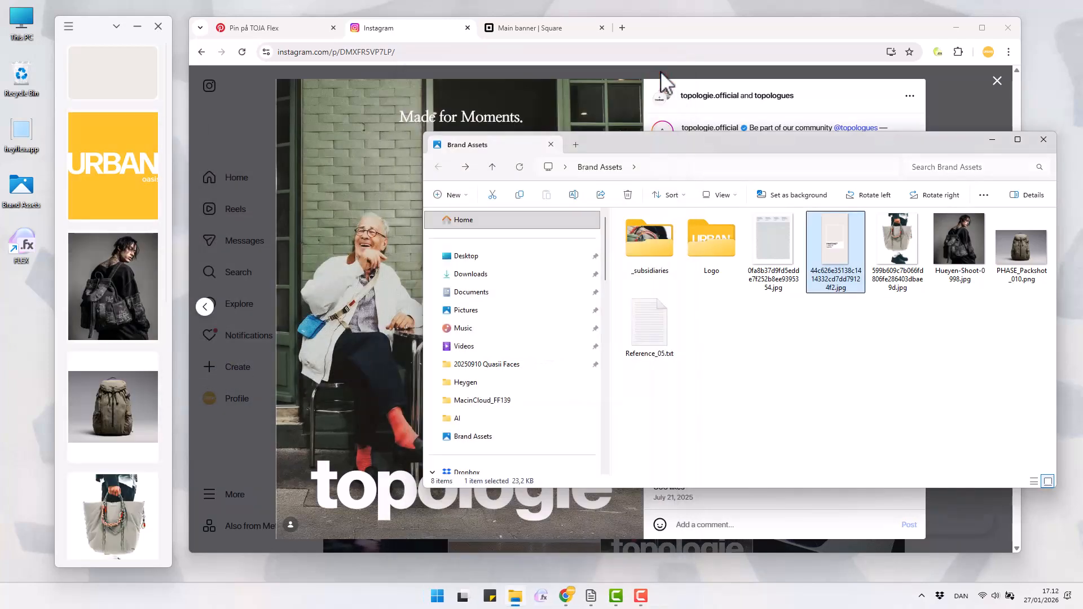
Start a new note in FLEX and copy the full text of Reference_05.txt from its file preview
{"action": "left_click", "coordinate": [69, 27]}
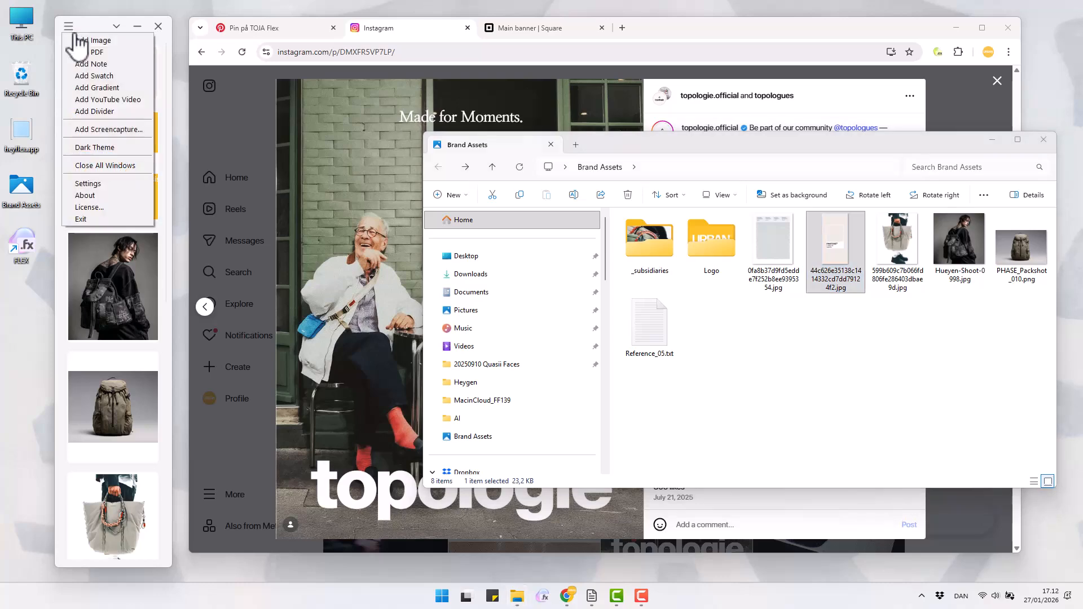
{"action": "left_click", "coordinate": [79, 68]}
{"action": "left_click", "coordinate": [662, 327]}
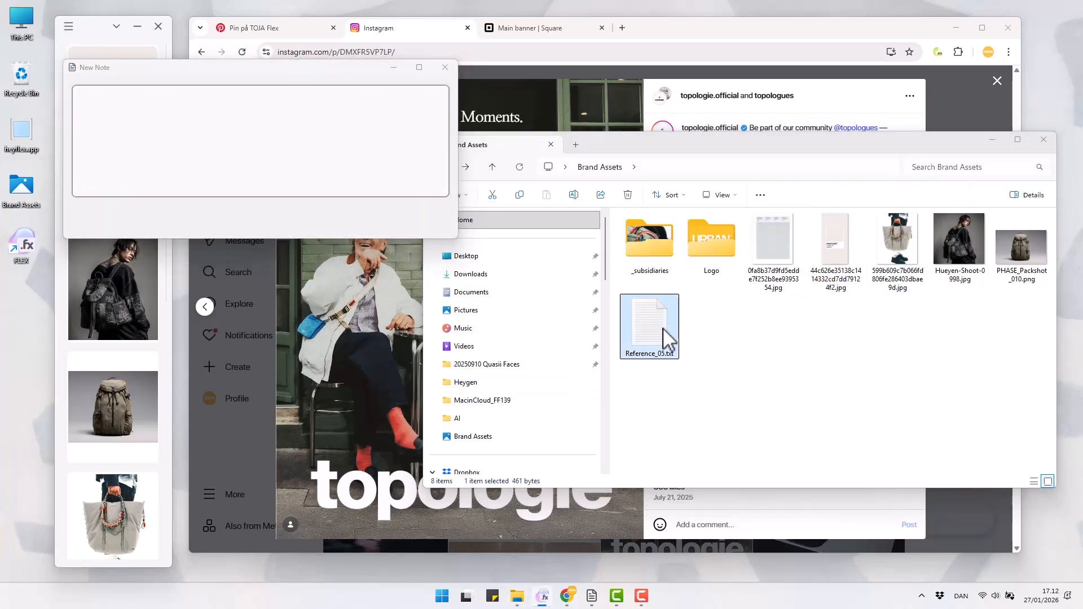
{"action": "key", "text": "ctrl+space"}
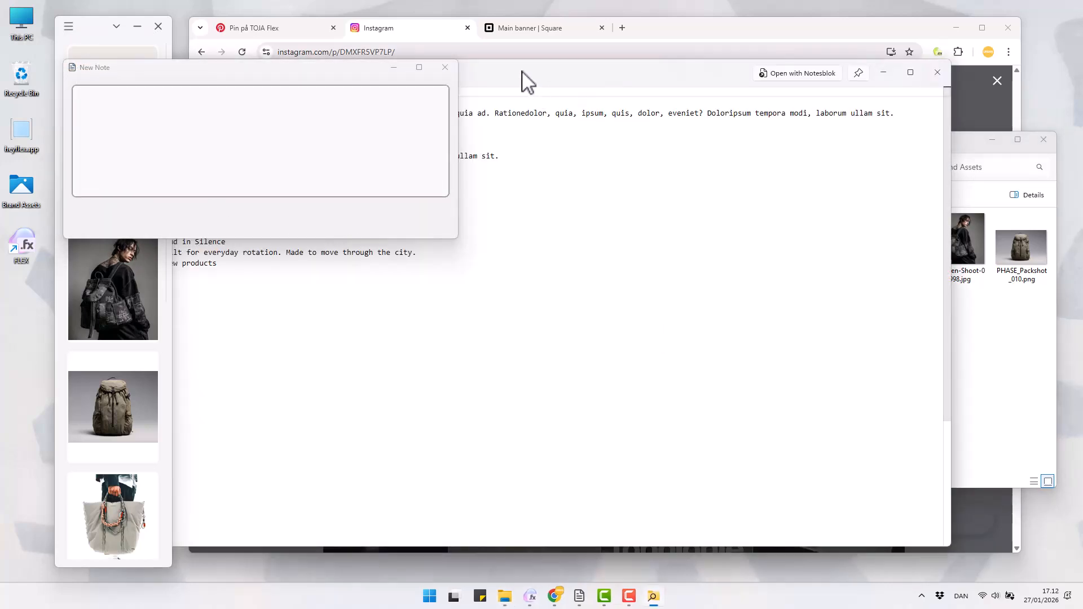
{"action": "left_click_drag", "start_coordinate": [497, 82], "coordinate": [644, 259]}
{"action": "right_click", "coordinate": [558, 134]}
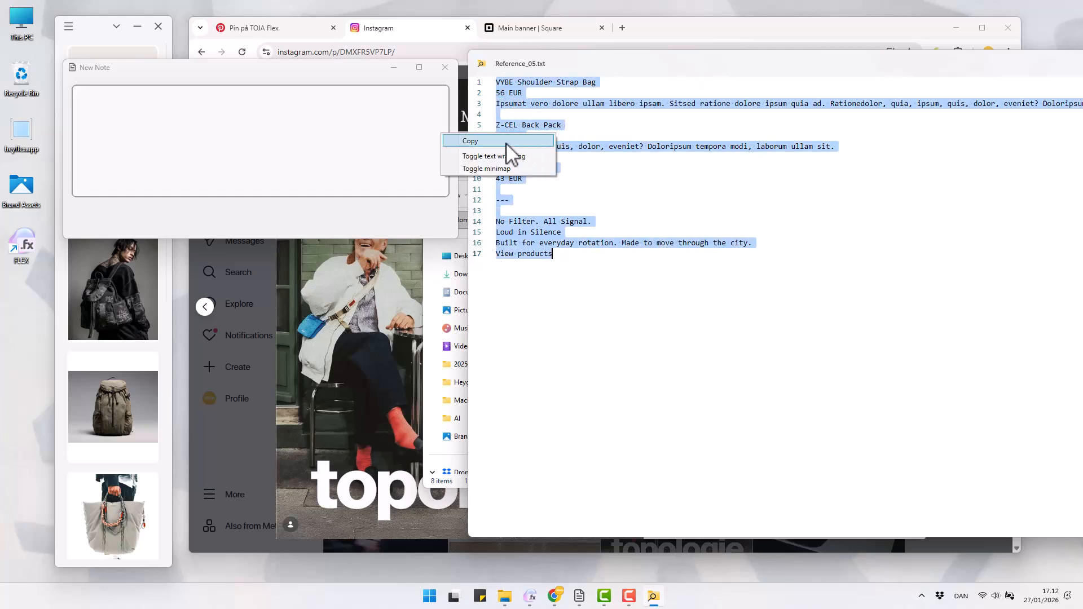
{"action": "left_click", "coordinate": [496, 138]}
Paste the copied product text into the new note, and close both the text preview and the note
{"action": "left_click", "coordinate": [192, 114]}
{"action": "key", "text": "ctrl+v"}
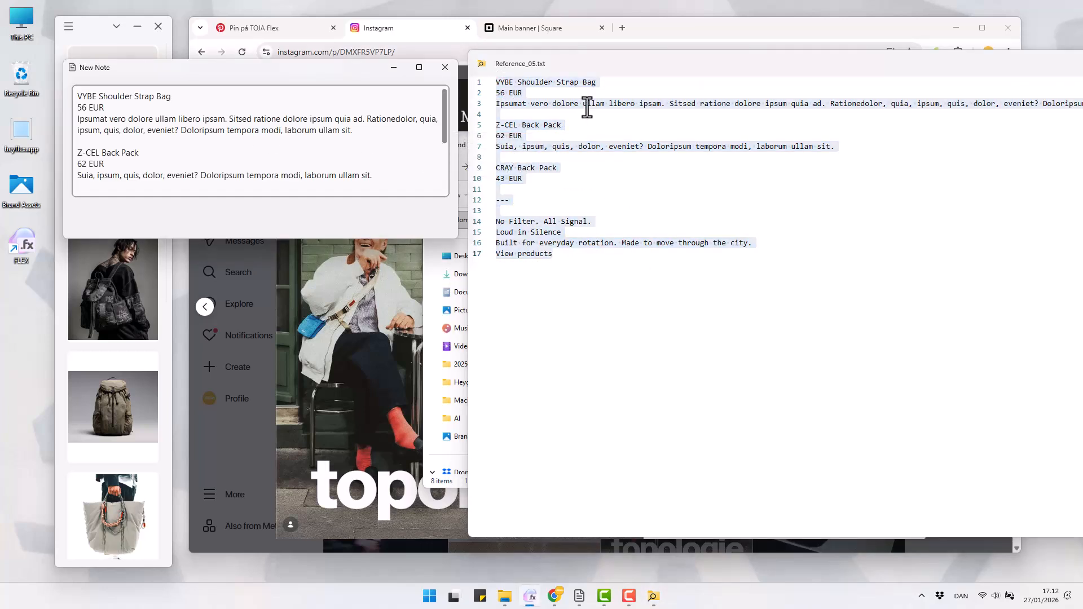
{"action": "left_click_drag", "start_coordinate": [695, 61], "coordinate": [388, 73]}
{"action": "left_click", "coordinate": [966, 77]}
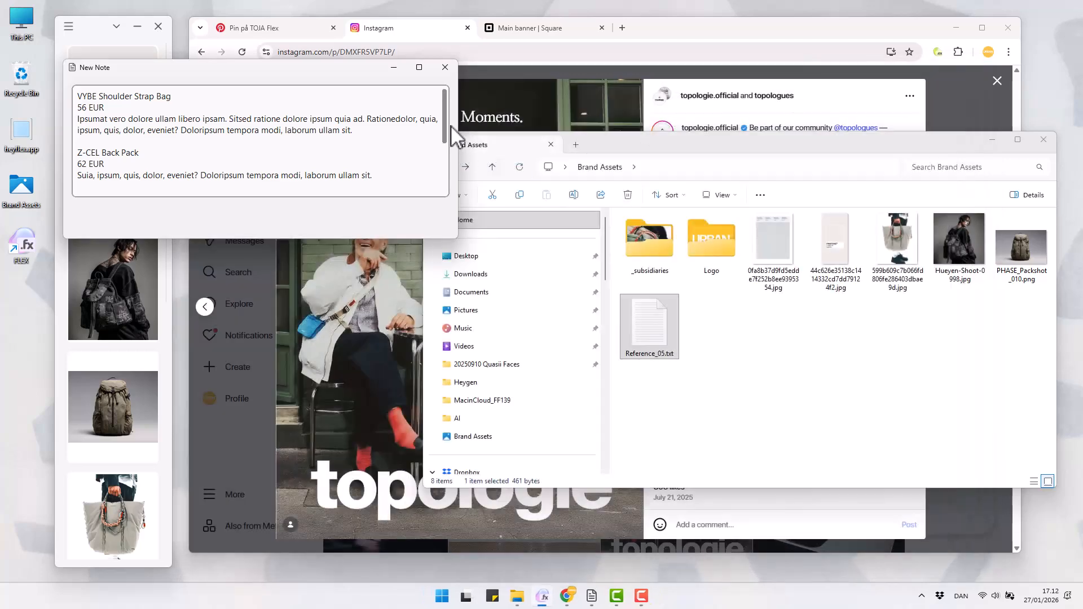
{"action": "left_click", "coordinate": [445, 68]}
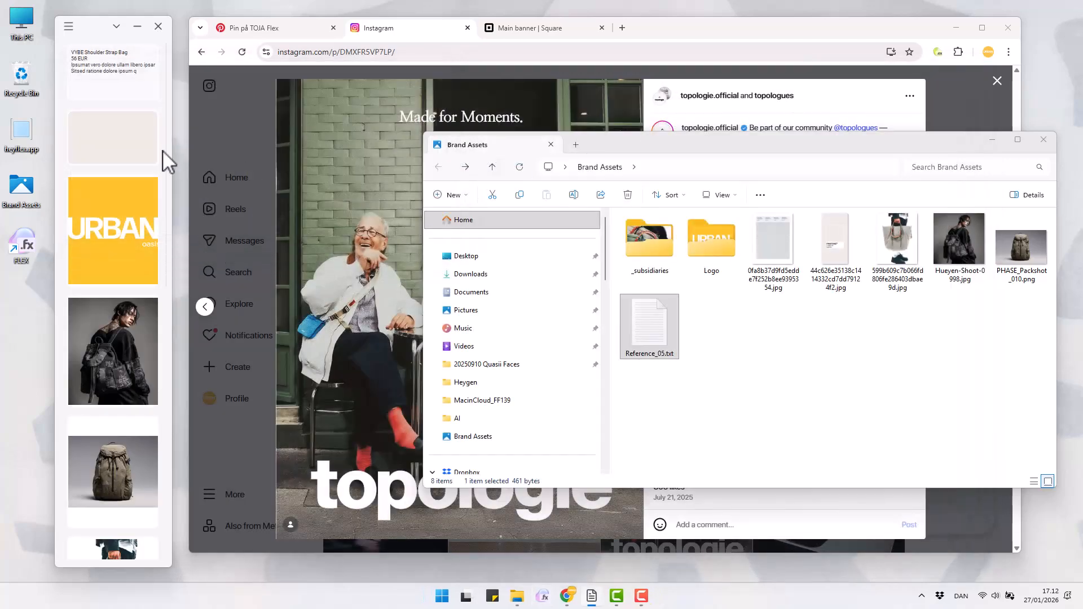
View the model photo and the backpack packshot from the collection one after the other
{"action": "left_click", "coordinate": [107, 330]}
{"action": "left_click", "coordinate": [516, 83]}
{"action": "left_click", "coordinate": [124, 476]}
{"action": "left_click", "coordinate": [530, 97]}
Shift the FLEX window slightly and examine the list of available collections without switching
{"action": "left_click_drag", "start_coordinate": [110, 35], "coordinate": [81, 31]}
{"action": "left_click", "coordinate": [109, 34]}
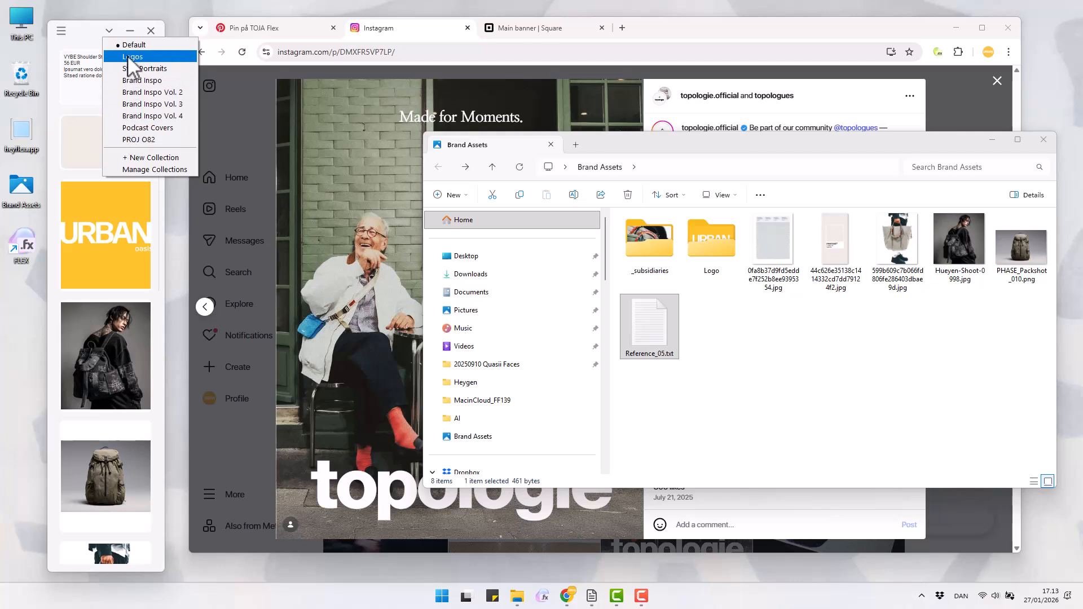
{"action": "left_click", "coordinate": [97, 32]}
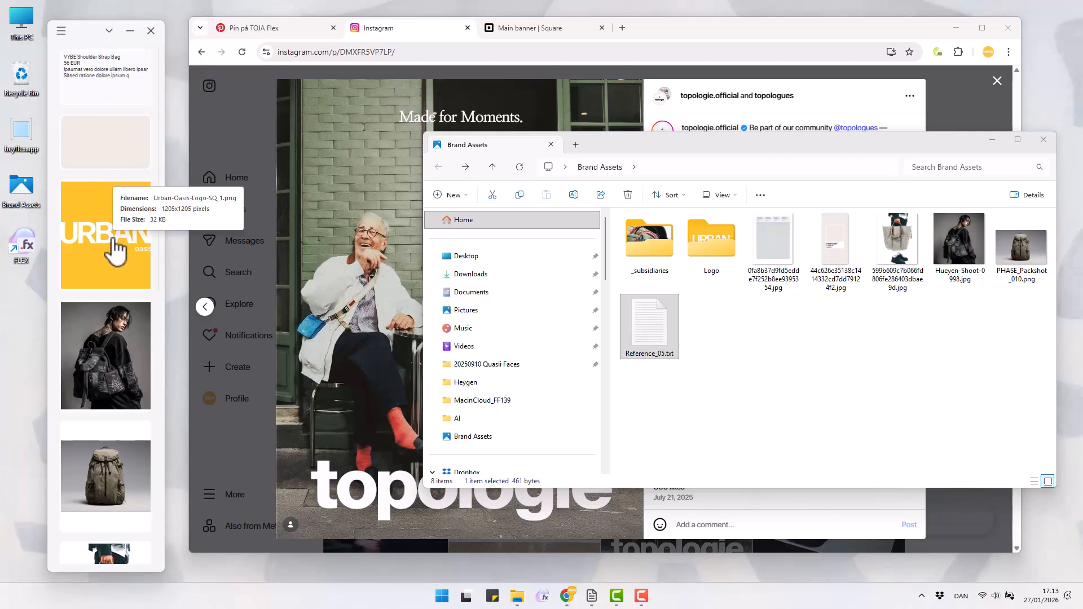
Reorder the collection so the tote bag image and the Urban Oasis logo follow the model photo, in that order
{"action": "left_click_drag", "start_coordinate": [114, 242], "coordinate": [94, 402]}
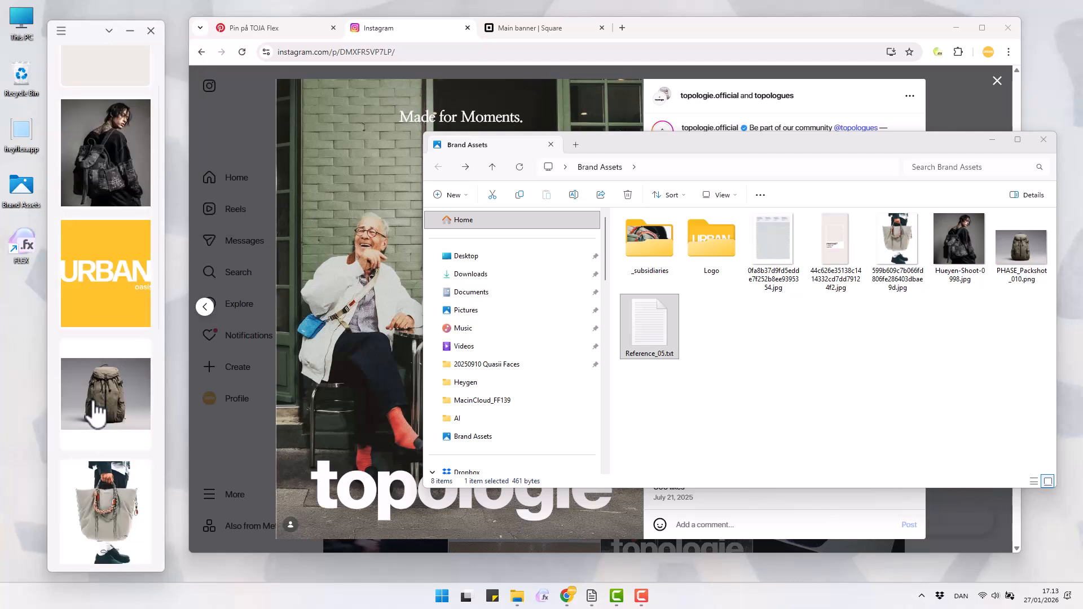
{"action": "left_click_drag", "start_coordinate": [110, 510], "coordinate": [145, 237]}
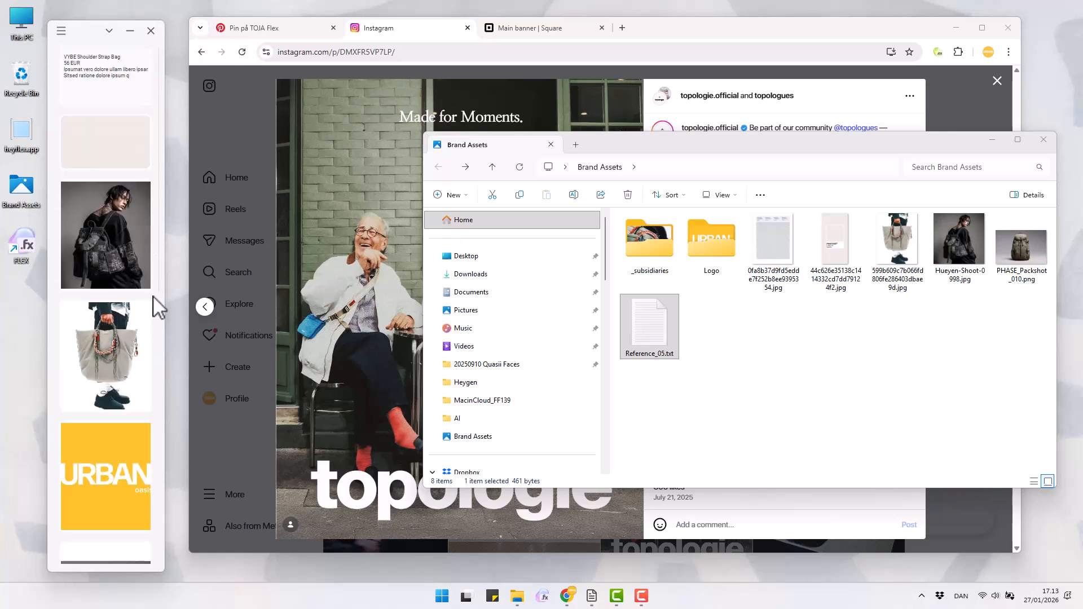
Move the product text note below the colour swatch in the collection, and switch the browser to the Square main banner editor
{"action": "left_click_drag", "start_coordinate": [117, 87], "coordinate": [103, 170]}
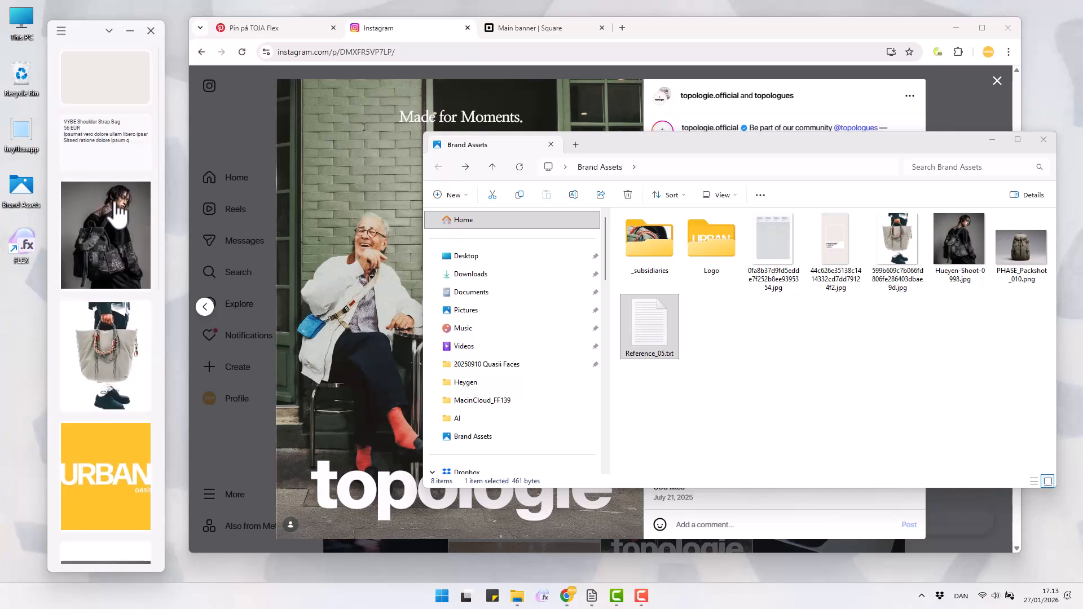
{"action": "right_click", "coordinate": [116, 223]}
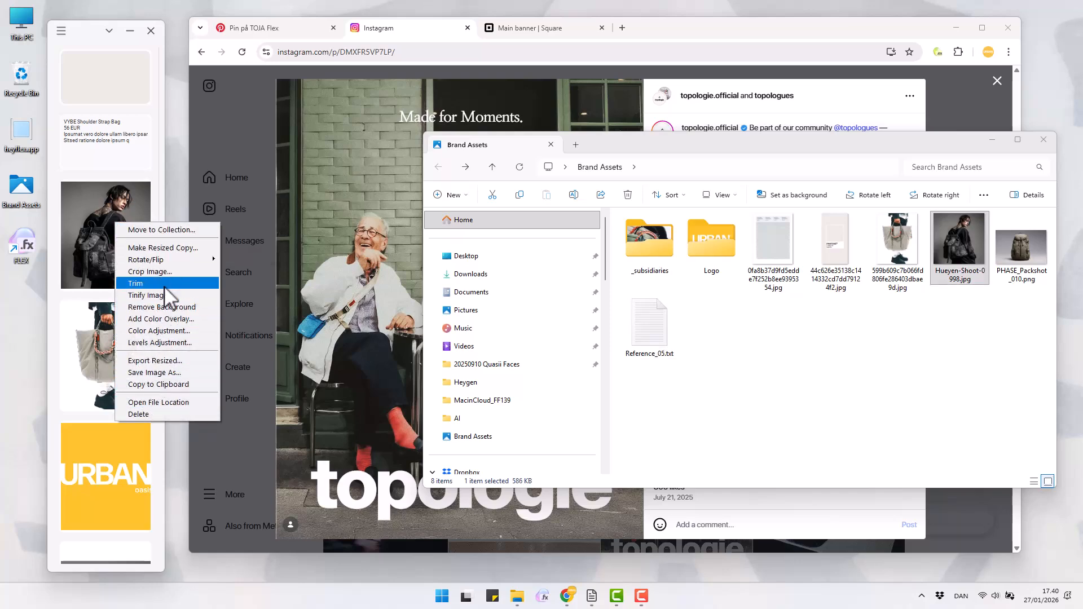
{"action": "left_click", "coordinate": [554, 33]}
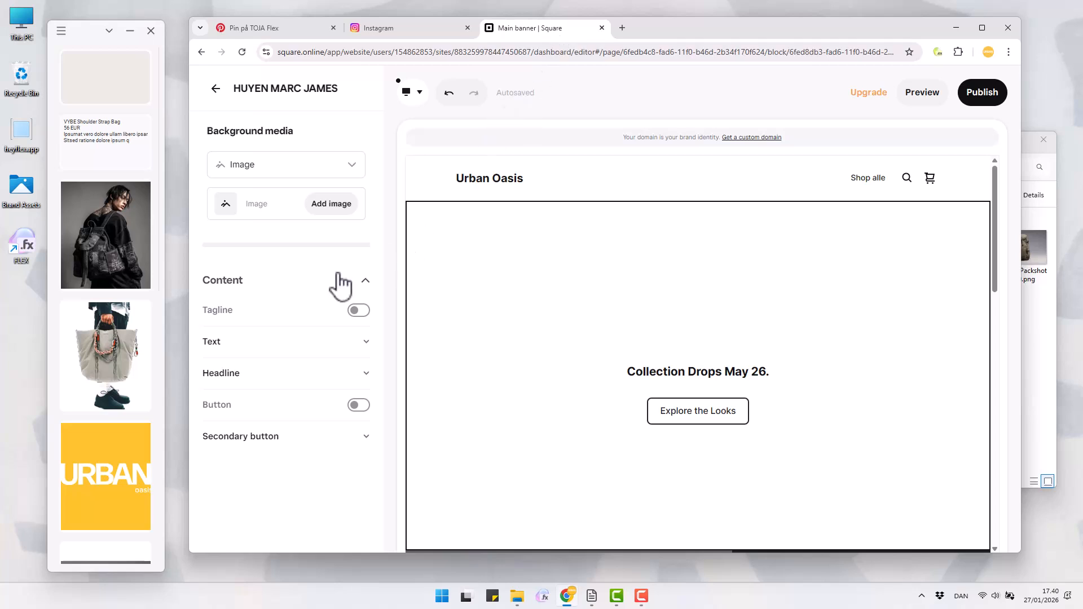
Crop the model photo in the FLEX collection to 1920 × 1080 px, framing the model's head and the backpack's upper part
{"action": "right_click", "coordinate": [119, 222]}
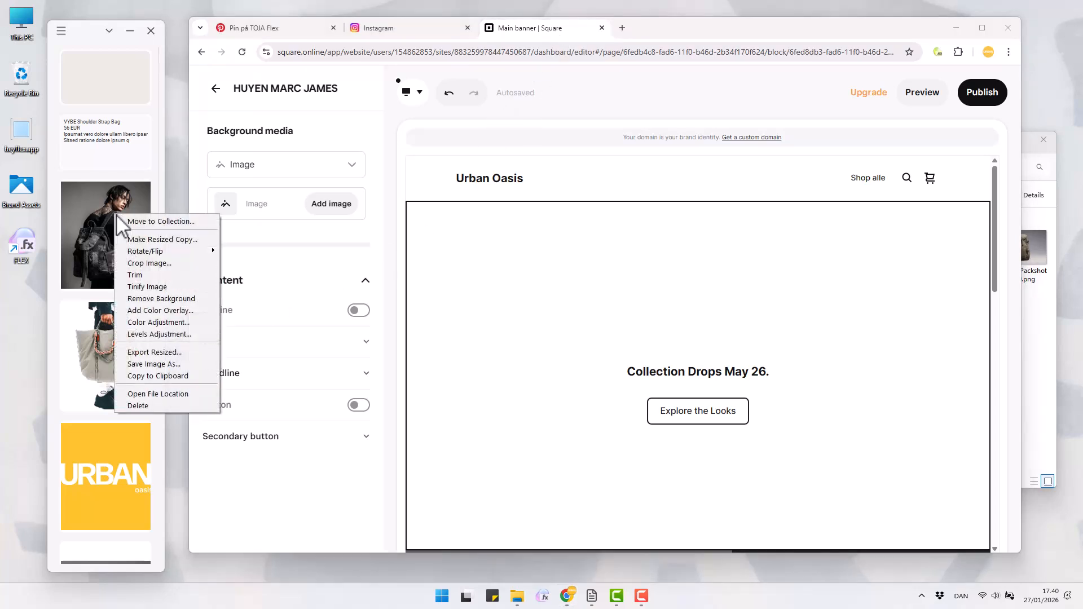
{"action": "left_click", "coordinate": [131, 260]}
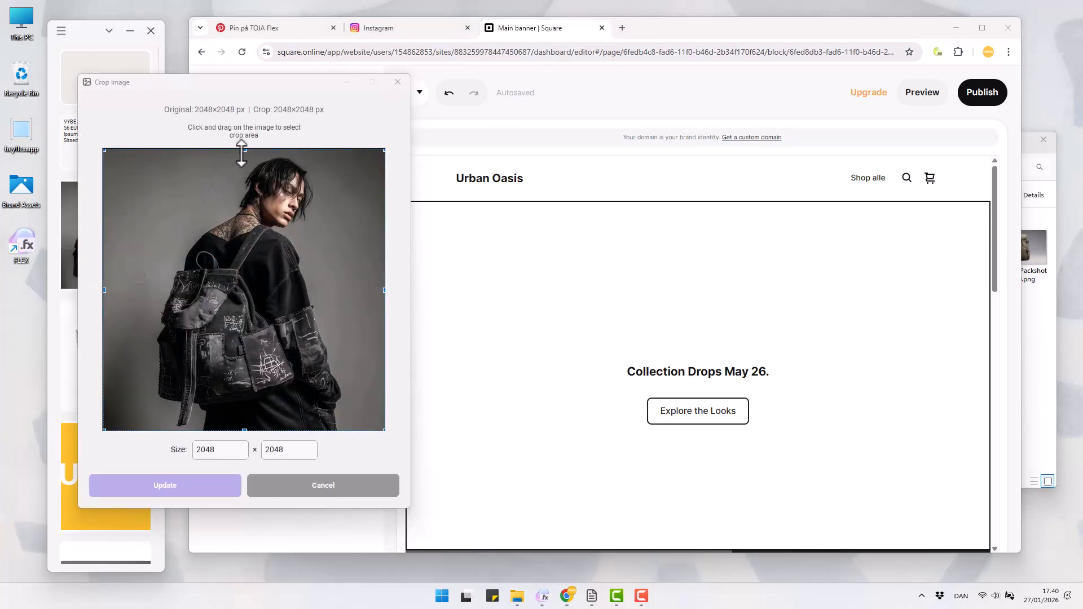
{"action": "left_click_drag", "start_coordinate": [244, 150], "coordinate": [243, 179]}
{"action": "left_click_drag", "start_coordinate": [271, 319], "coordinate": [273, 327]}
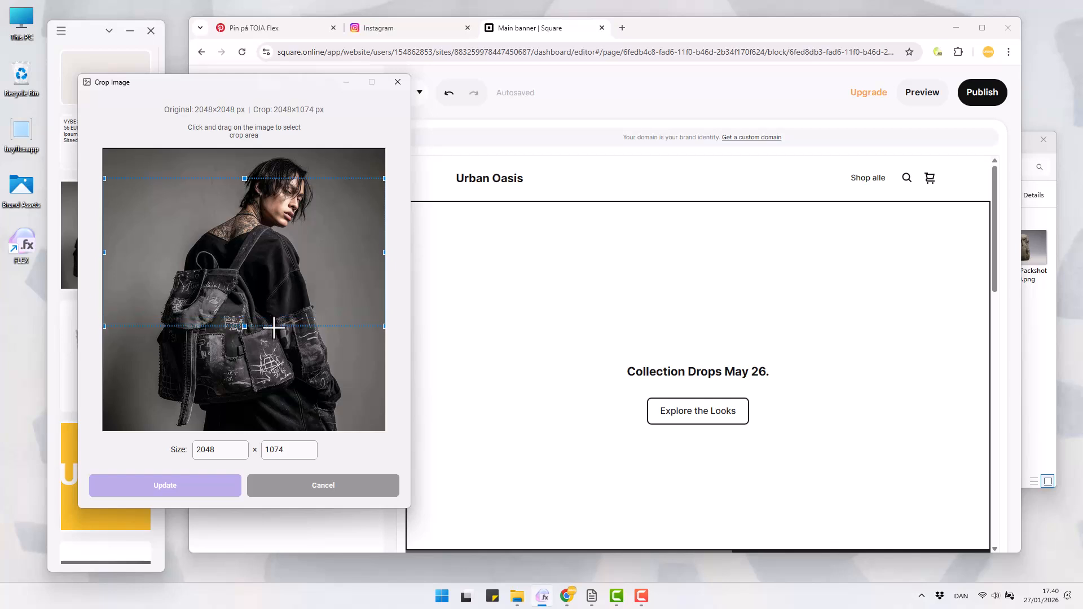
{"action": "left_click_drag", "start_coordinate": [387, 251], "coordinate": [379, 253]}
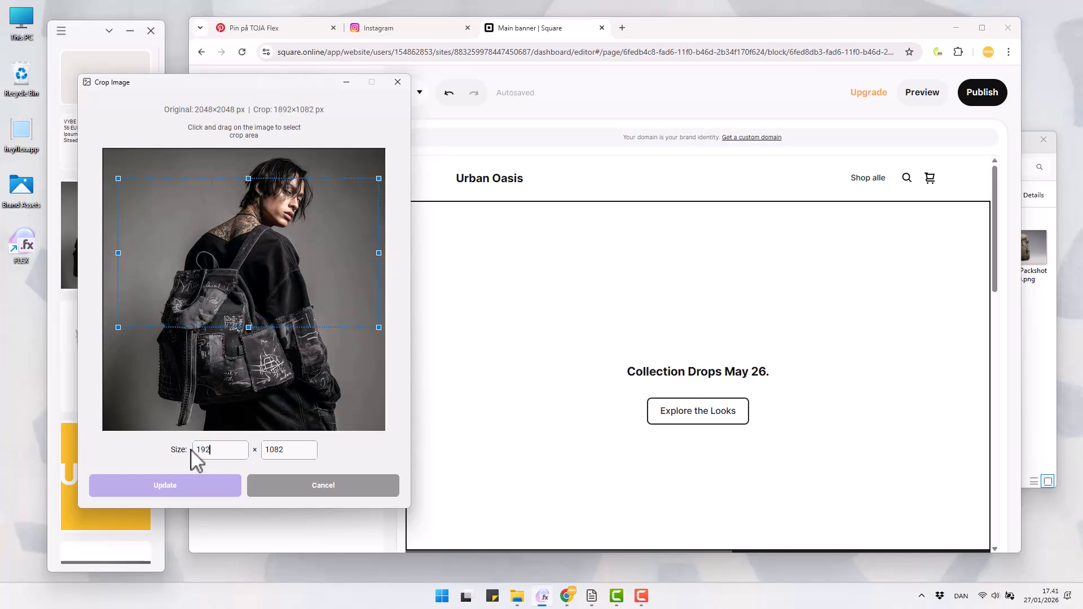
{"action": "type", "text": "0"}
{"action": "key", "text": "Tab"}
{"action": "type", "text": "1080"}
{"action": "key", "text": "shift+Tab"}
{"action": "left_click", "coordinate": [179, 481]}
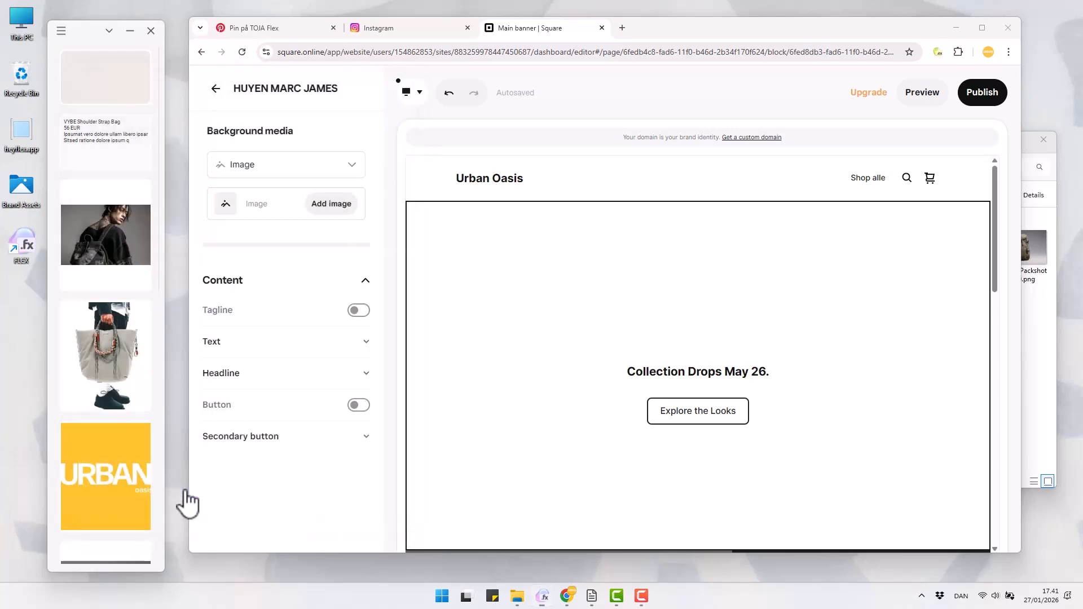
Check the cropped model photo in the viewer, and compress it with Tinify
{"action": "left_click", "coordinate": [124, 246]}
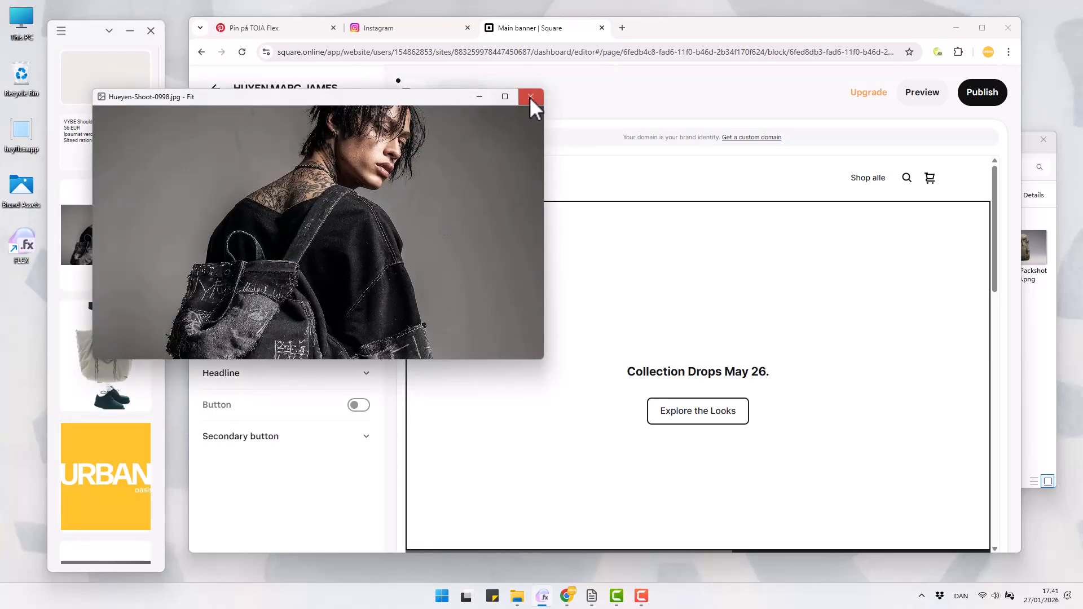
{"action": "left_click", "coordinate": [530, 97]}
{"action": "right_click", "coordinate": [123, 220]}
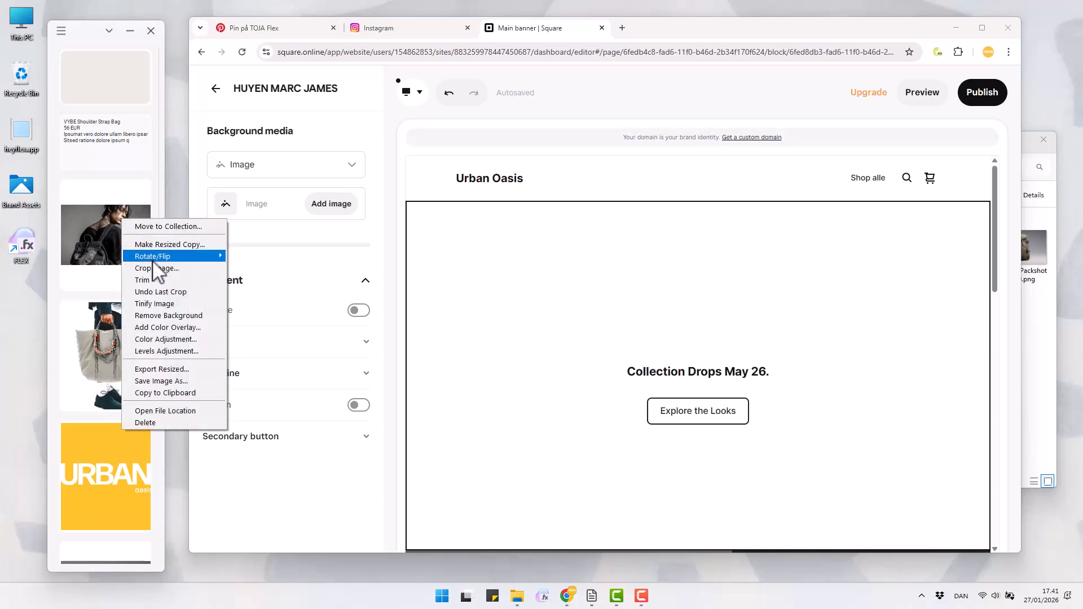
{"action": "left_click", "coordinate": [151, 302]}
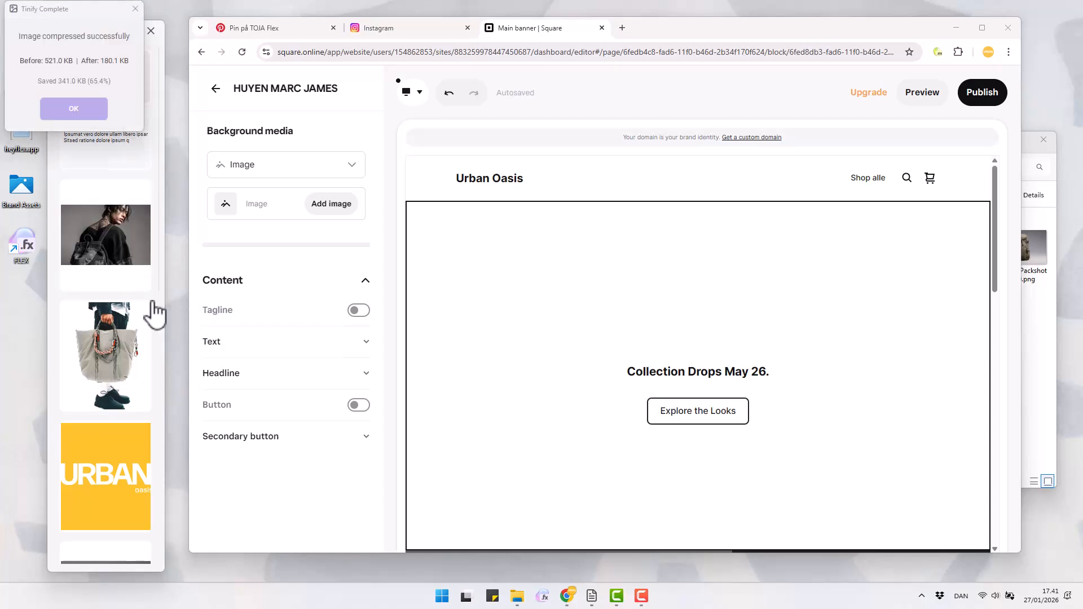
{"action": "left_click_drag", "start_coordinate": [72, 9], "coordinate": [122, 106]}
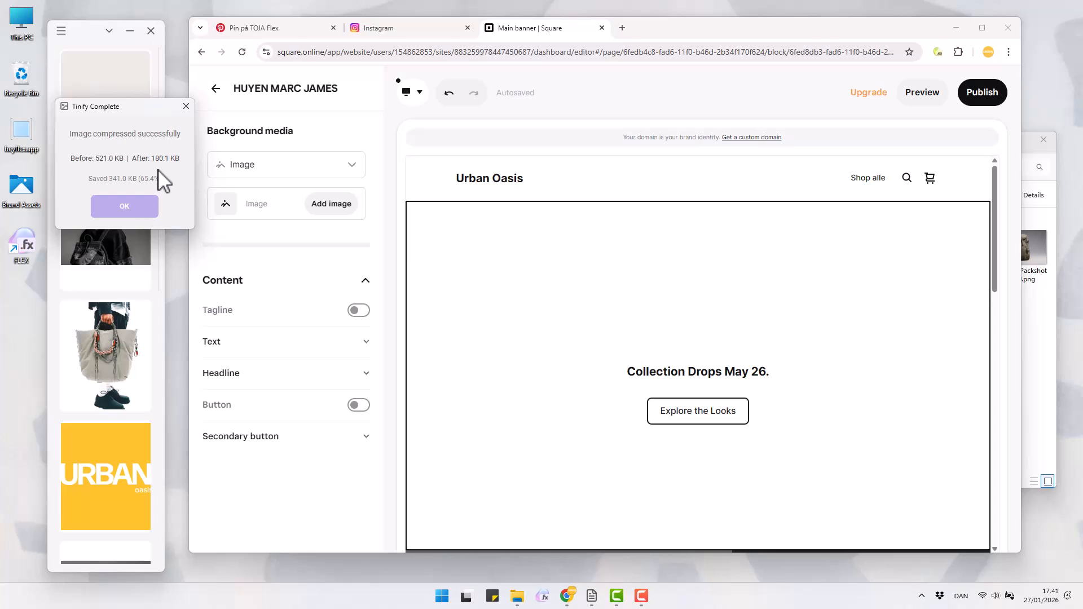
{"action": "left_click", "coordinate": [141, 207]}
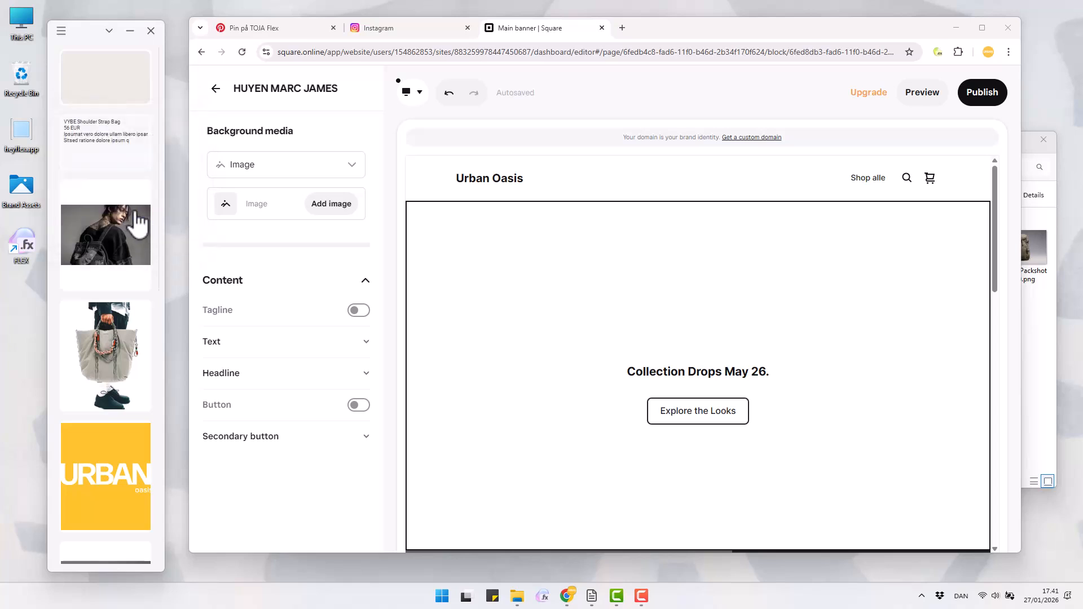
Upload the compressed model photo from the collection as the main banner's background image
{"action": "left_click", "coordinate": [326, 207]}
{"action": "left_click_drag", "start_coordinate": [132, 248], "coordinate": [493, 301]}
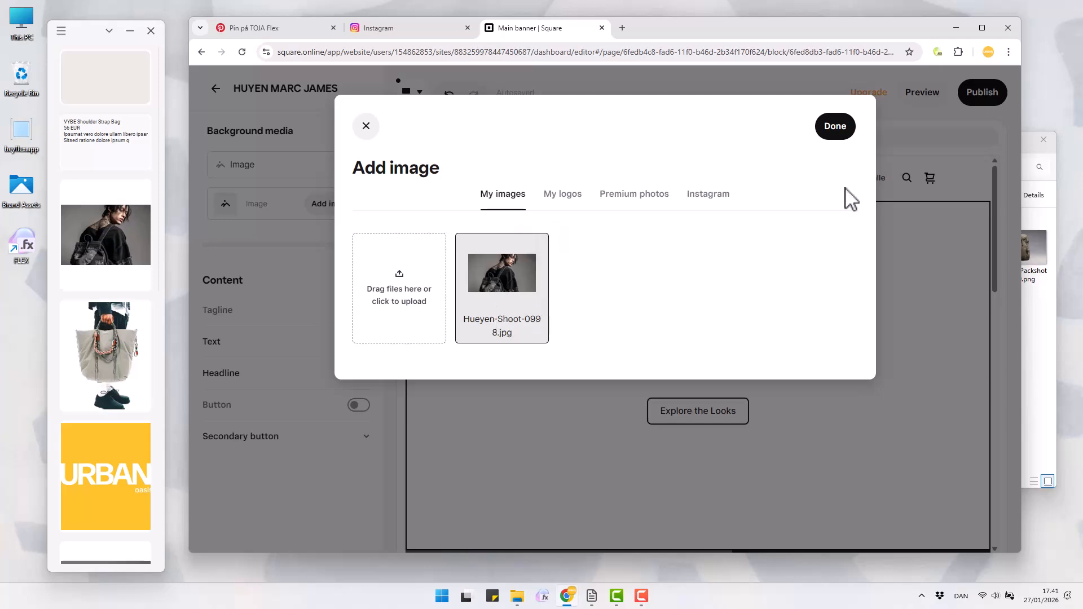
{"action": "left_click", "coordinate": [835, 126]}
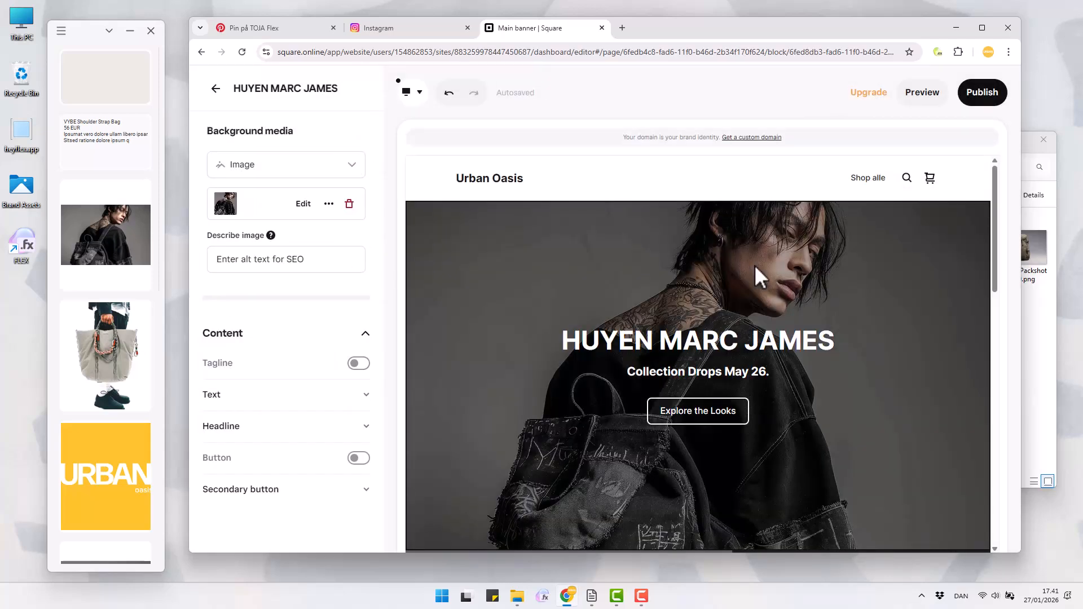
Change the site header's logo type from text to Image
{"action": "left_click", "coordinate": [489, 179]}
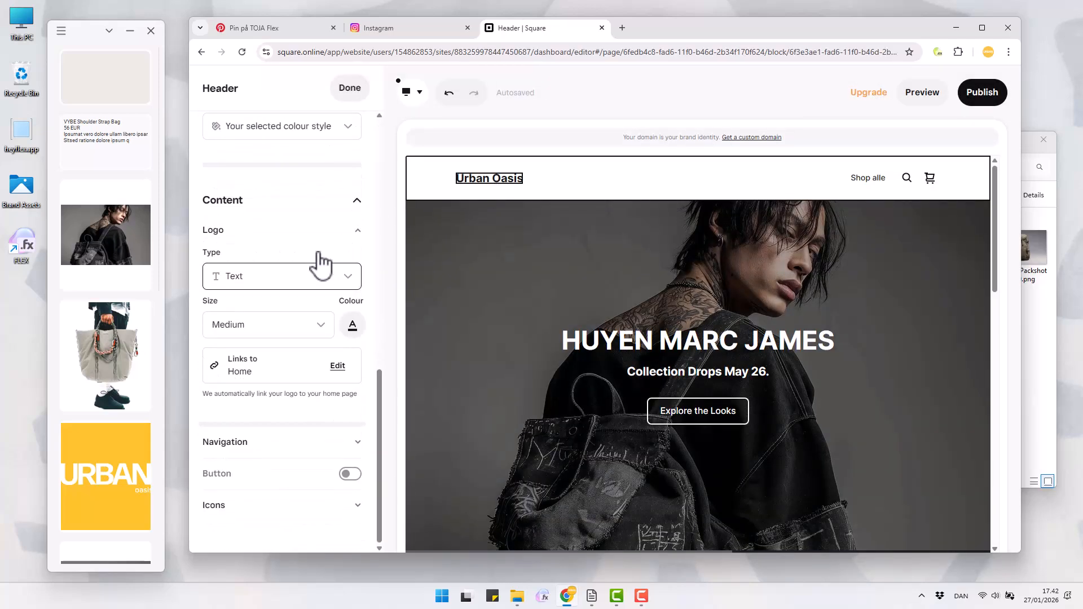
{"action": "left_click", "coordinate": [327, 273]}
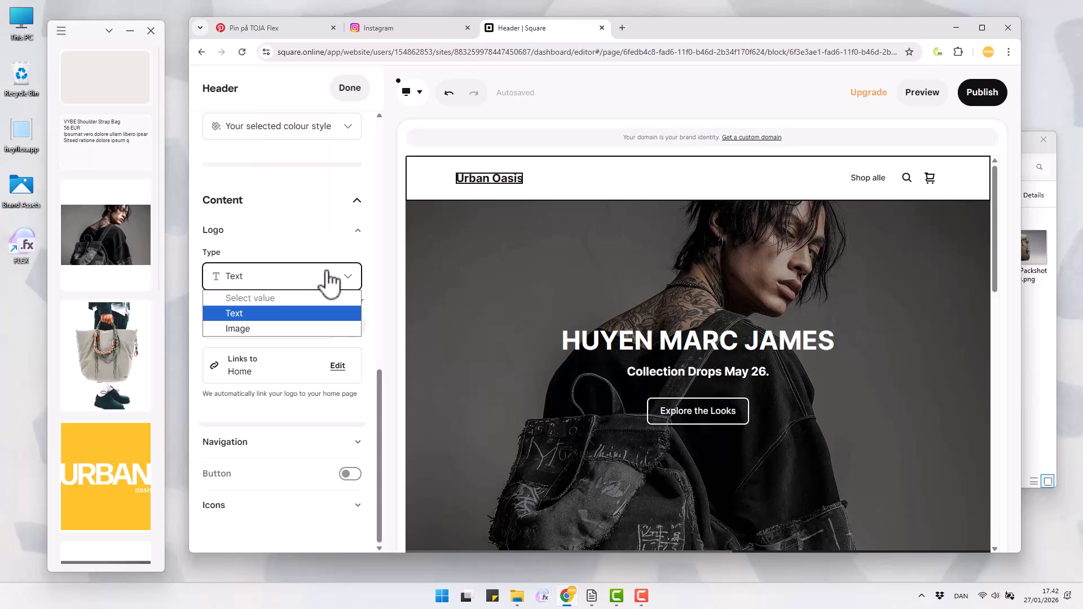
{"action": "left_click", "coordinate": [299, 330]}
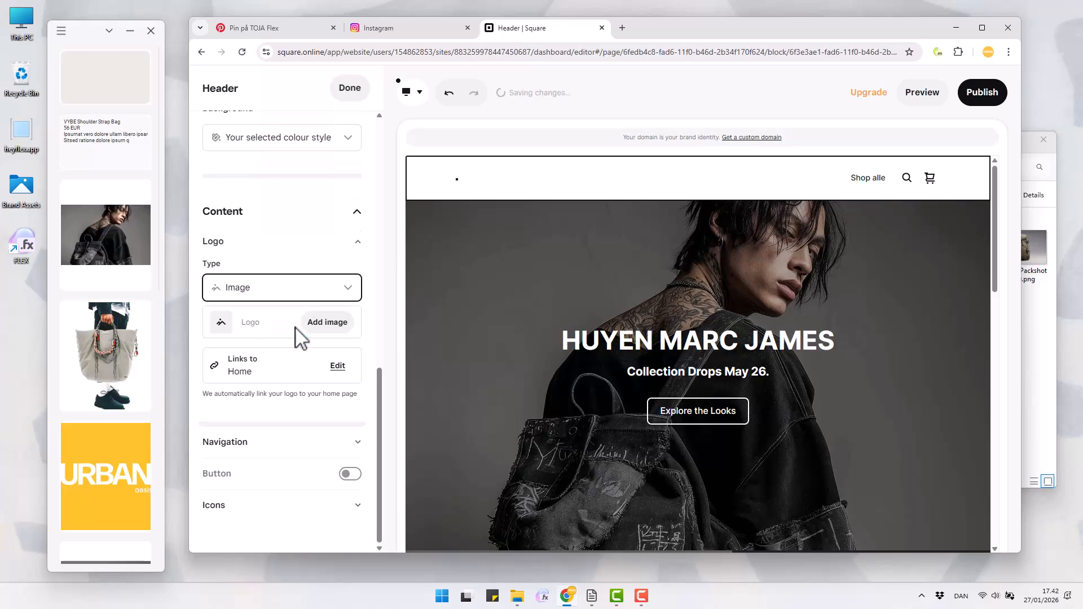
View the yellow Urban Oasis logo, make a resized copy of it by width, and check the copy in the viewer
{"action": "double_click", "coordinate": [112, 495]}
{"action": "left_click", "coordinate": [544, 111]}
{"action": "right_click", "coordinate": [89, 465]}
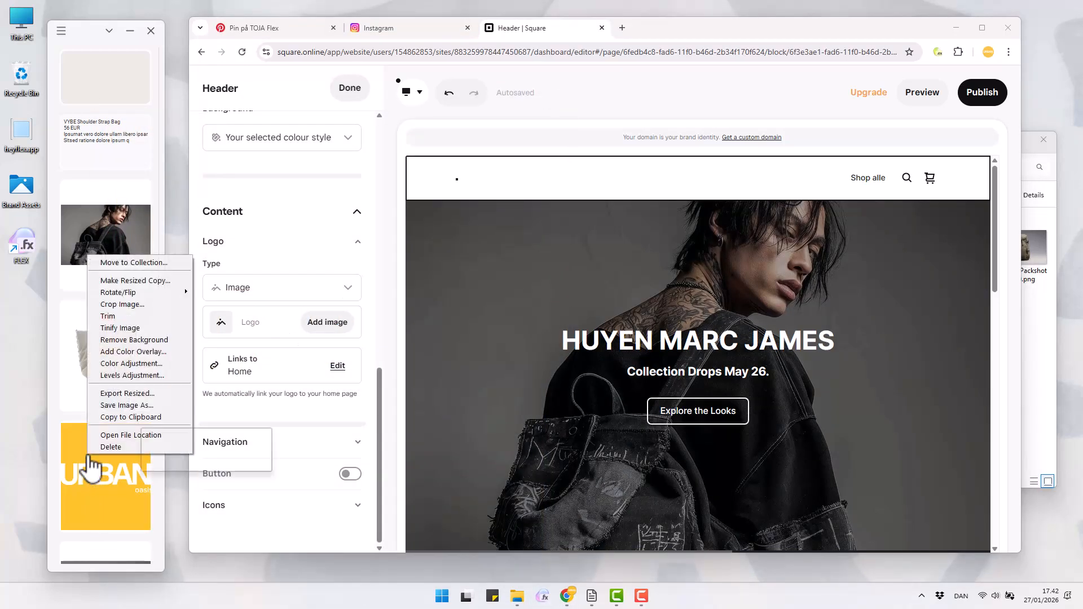
{"action": "left_click", "coordinate": [154, 291]}
{"action": "left_click", "coordinate": [209, 213]}
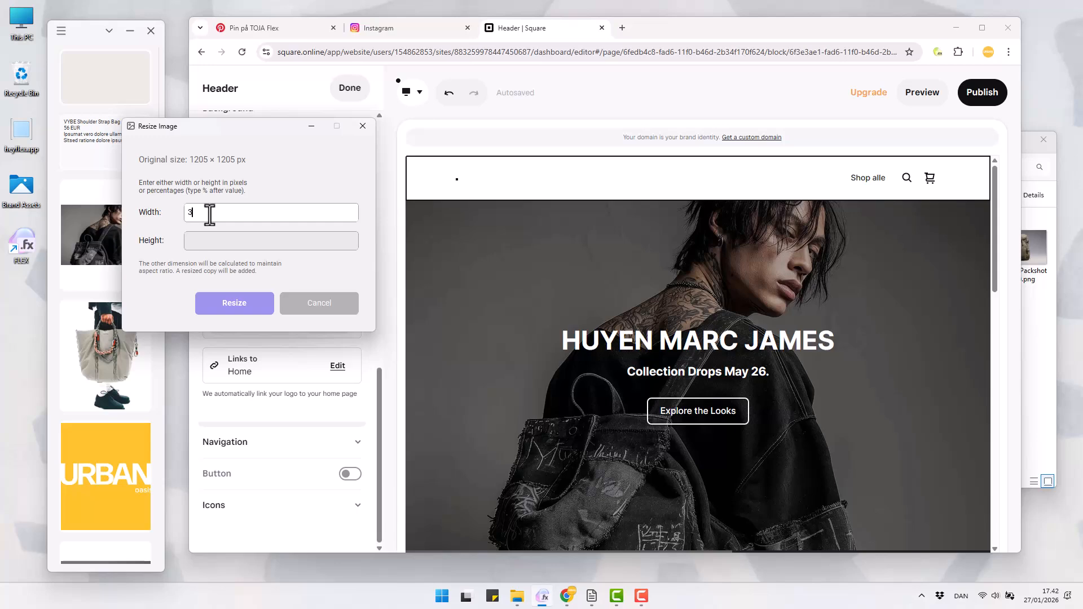
{"action": "left_click", "coordinate": [237, 299]}
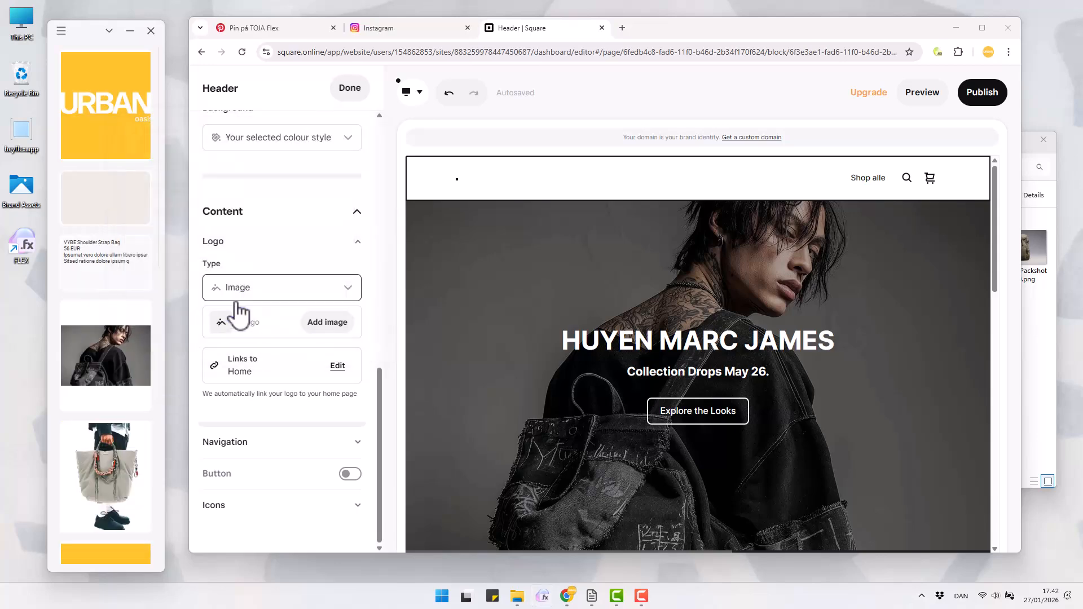
{"action": "double_click", "coordinate": [116, 133]}
{"action": "left_click", "coordinate": [292, 140]}
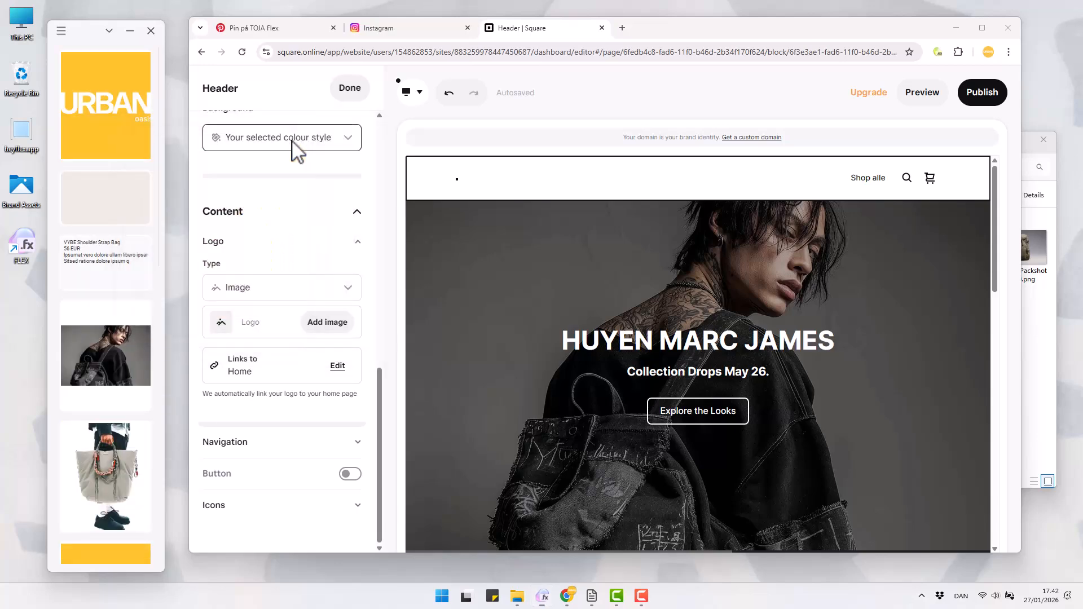
Upload the resized Urban Oasis logo copy from the collection as the header's logo image
{"action": "left_click", "coordinate": [323, 326]}
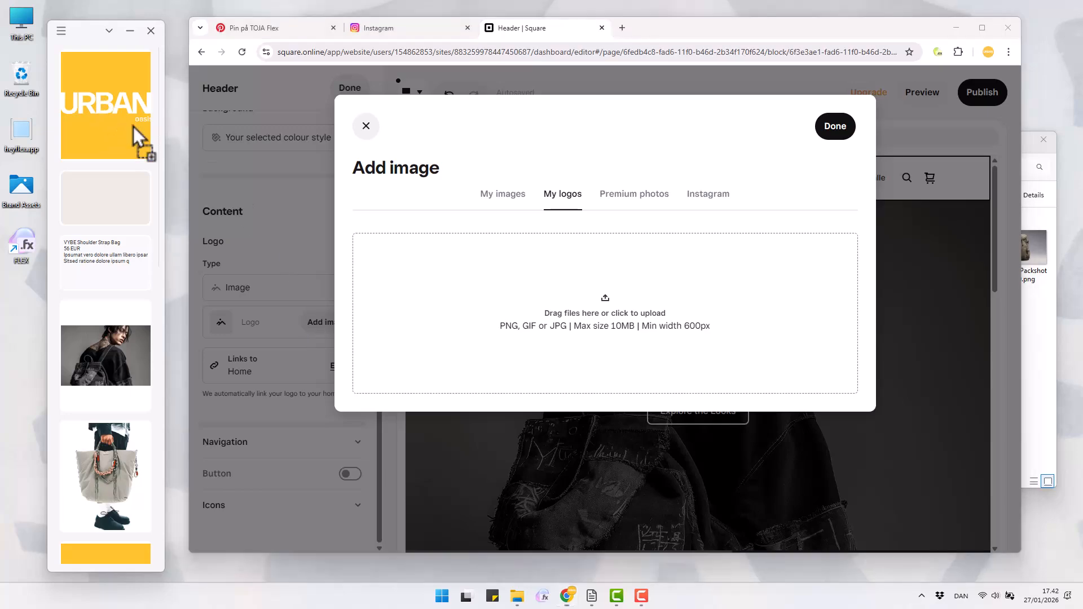
{"action": "left_click_drag", "start_coordinate": [140, 136], "coordinate": [479, 314]}
{"action": "left_click", "coordinate": [827, 131]}
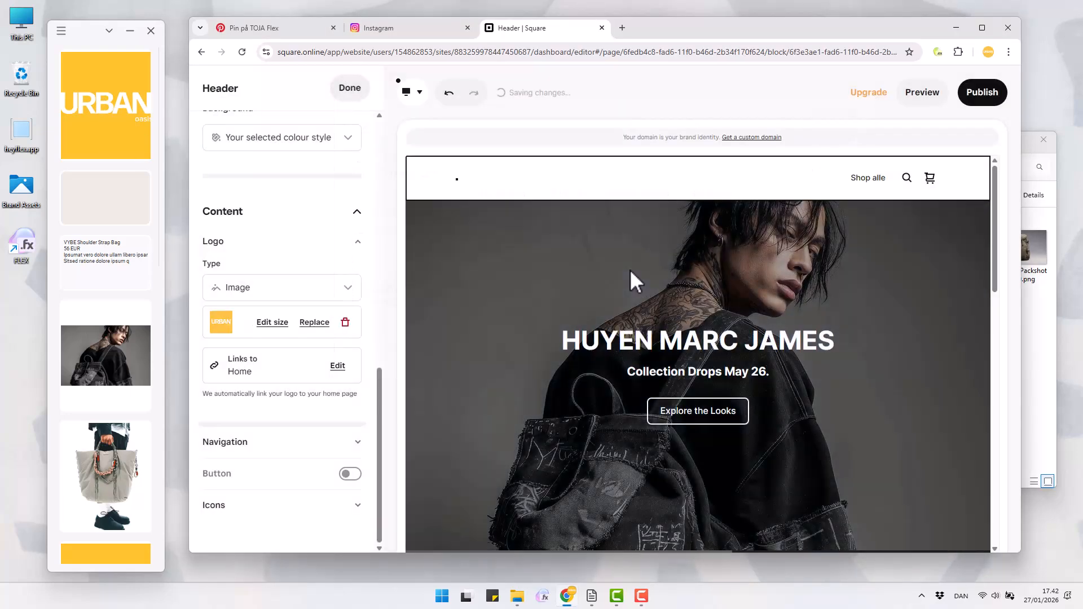
Add the tote bag image from the collection to the Text and image section headed "Quality Craftsmanship"
{"action": "scroll", "coordinate": [686, 228], "scroll_direction": "down", "scroll_amount": 5}
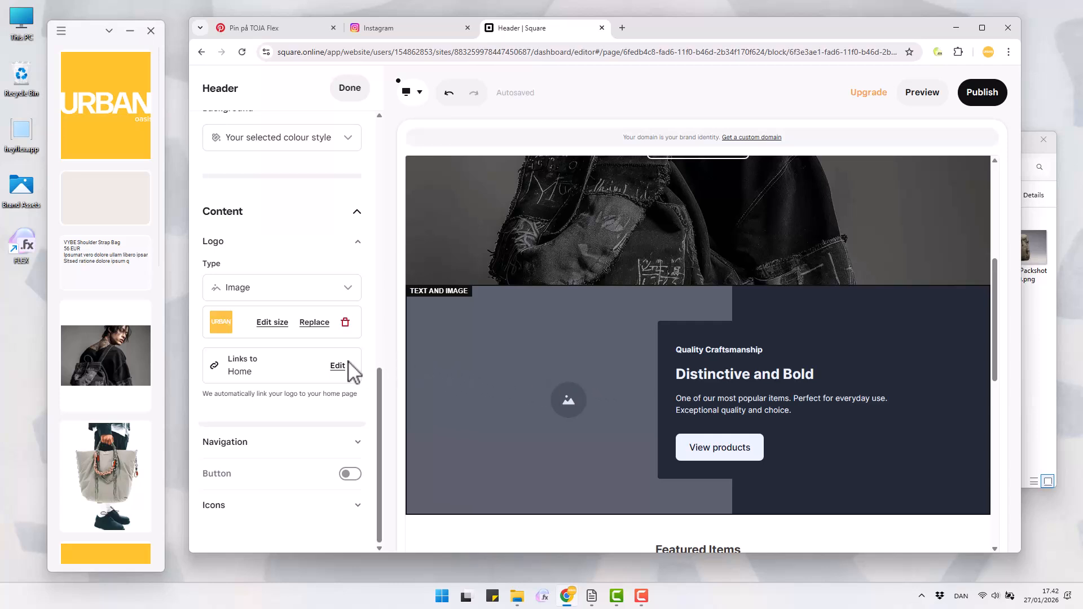
{"action": "left_click", "coordinate": [314, 164]}
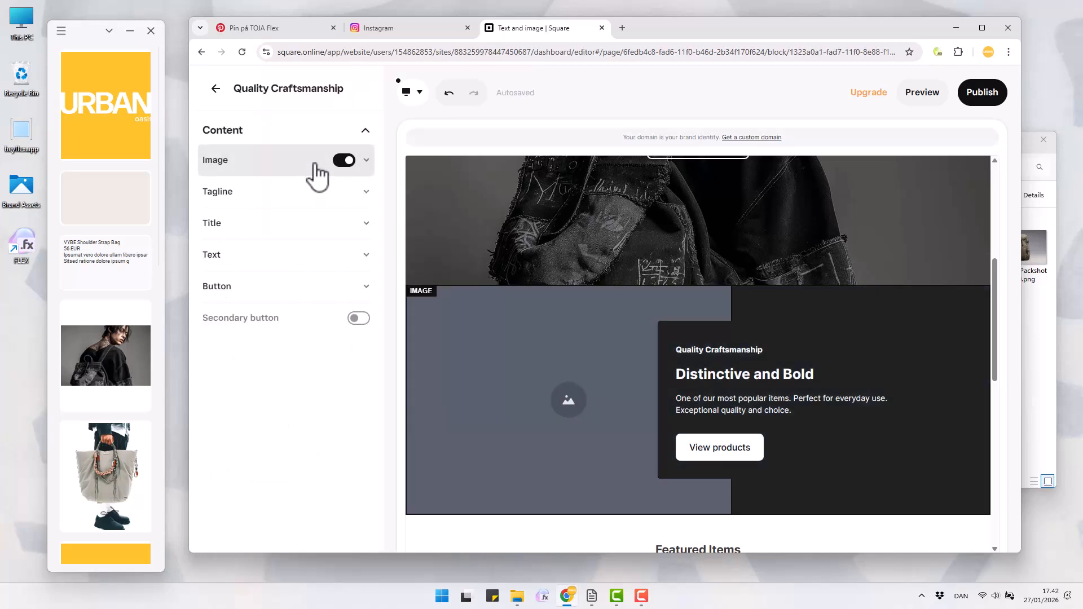
{"action": "left_click", "coordinate": [314, 174]}
{"action": "left_click", "coordinate": [319, 193]}
{"action": "left_click_drag", "start_coordinate": [126, 414], "coordinate": [651, 293]}
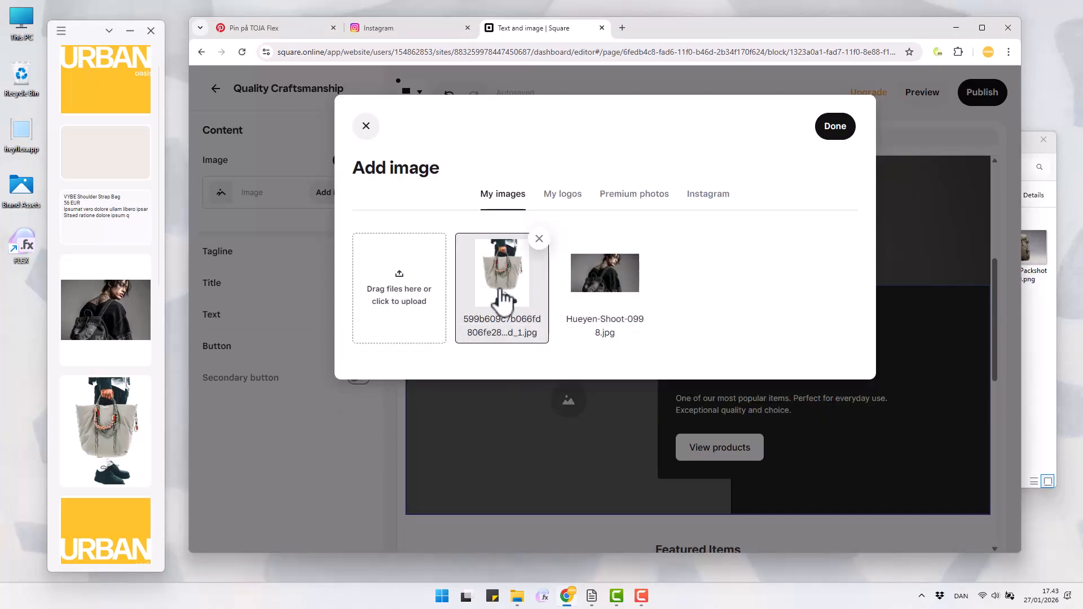
{"action": "left_click", "coordinate": [843, 130]}
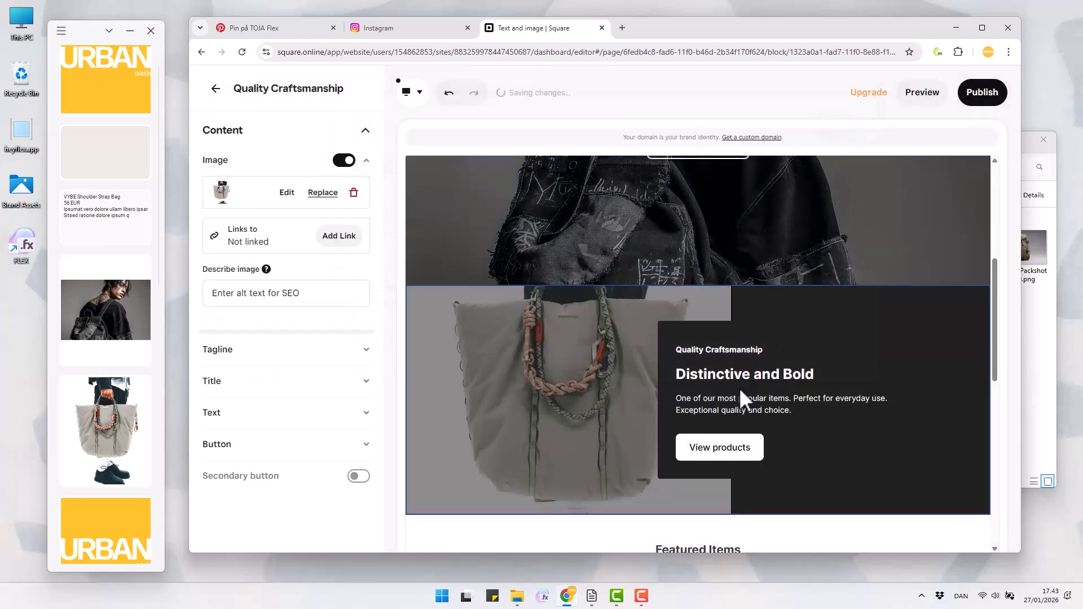
Replace the tote bag section's tagline with "No Filter. All Signal." copied from the FLEX note
{"action": "scroll", "coordinate": [744, 385], "scroll_direction": "down", "scroll_amount": 1}
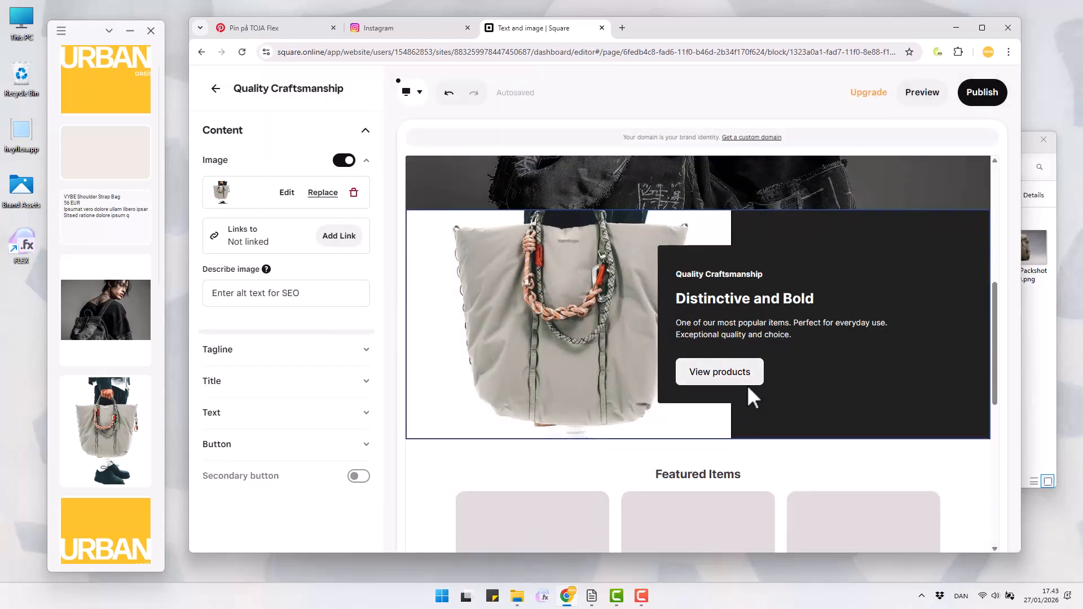
{"action": "left_click", "coordinate": [107, 228]}
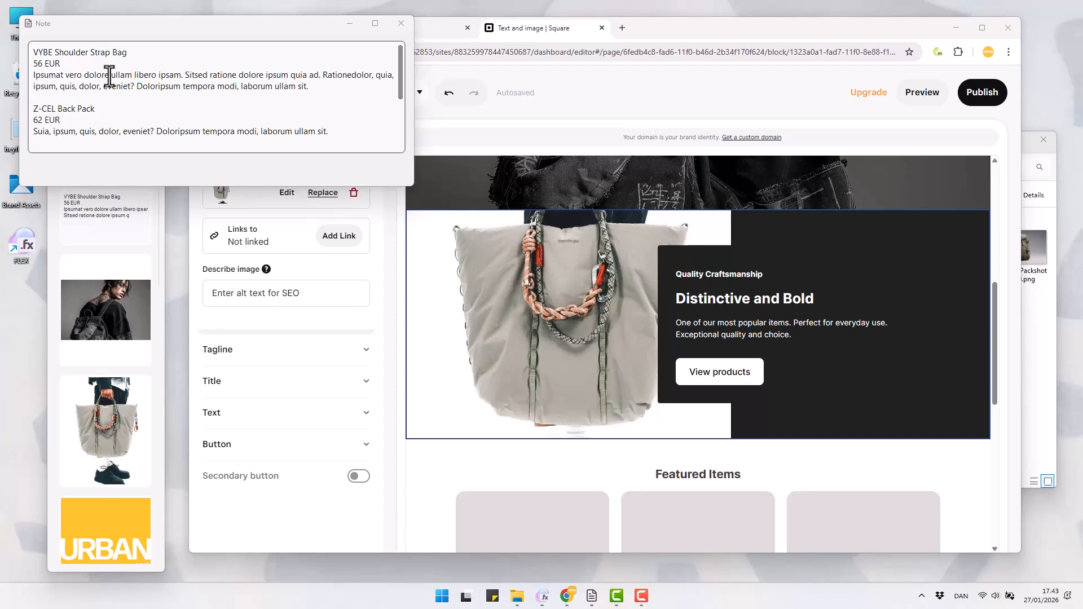
{"action": "scroll", "coordinate": [108, 75], "scroll_direction": "down", "scroll_amount": 4}
{"action": "left_click", "coordinate": [104, 109]}
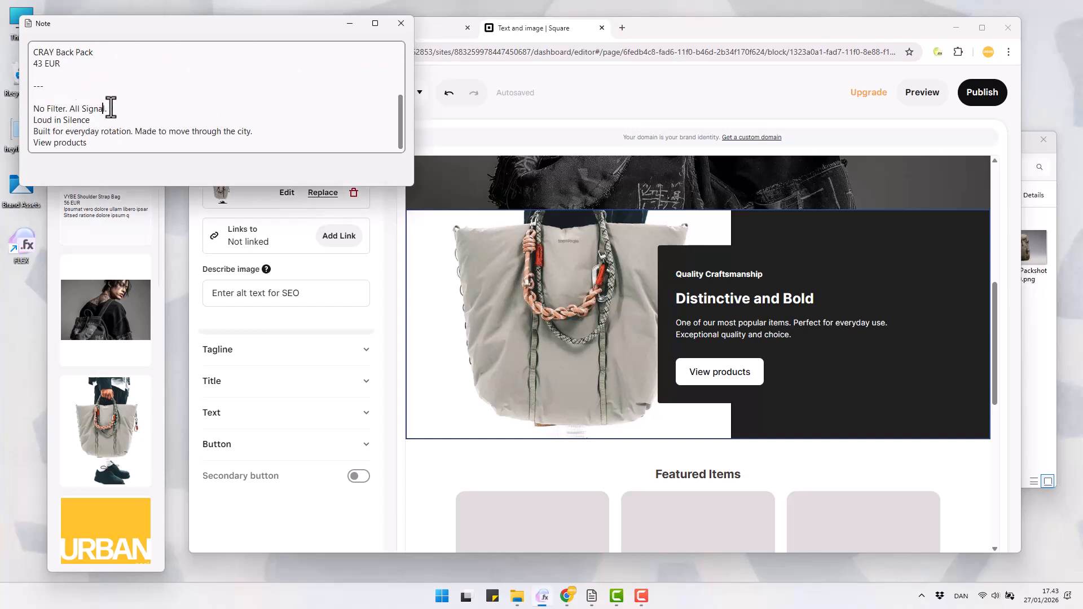
{"action": "triple_click", "coordinate": [114, 108]}
{"action": "key", "text": "ctrl+c"}
{"action": "left_click", "coordinate": [721, 274]}
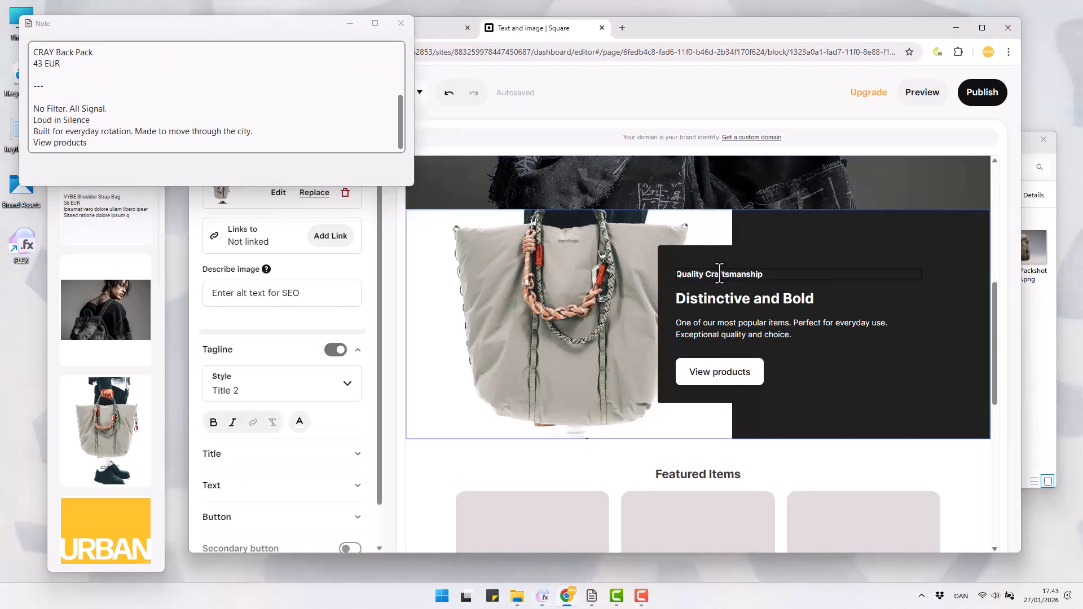
{"action": "key", "text": "ctrl+a"}
{"action": "key", "text": "ctrl+v"}
Replace the tote bag section's title with "Loud in Silence" copied from the note
{"action": "triple_click", "coordinate": [64, 119]}
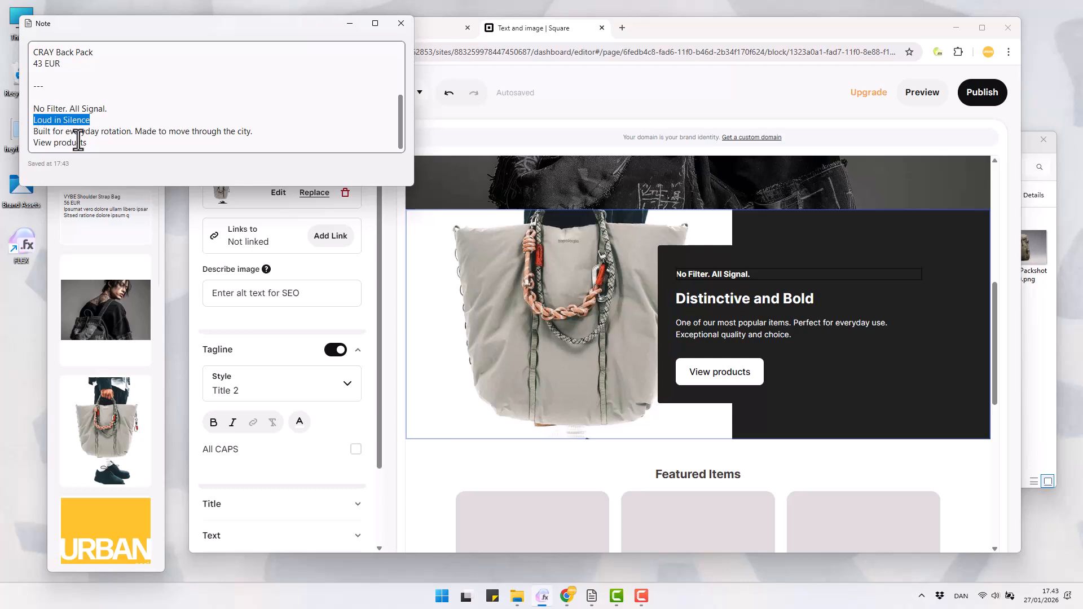
{"action": "left_click", "coordinate": [727, 303]}
{"action": "key", "text": "ctrl+a"}
{"action": "key", "text": "ctrl+v"}
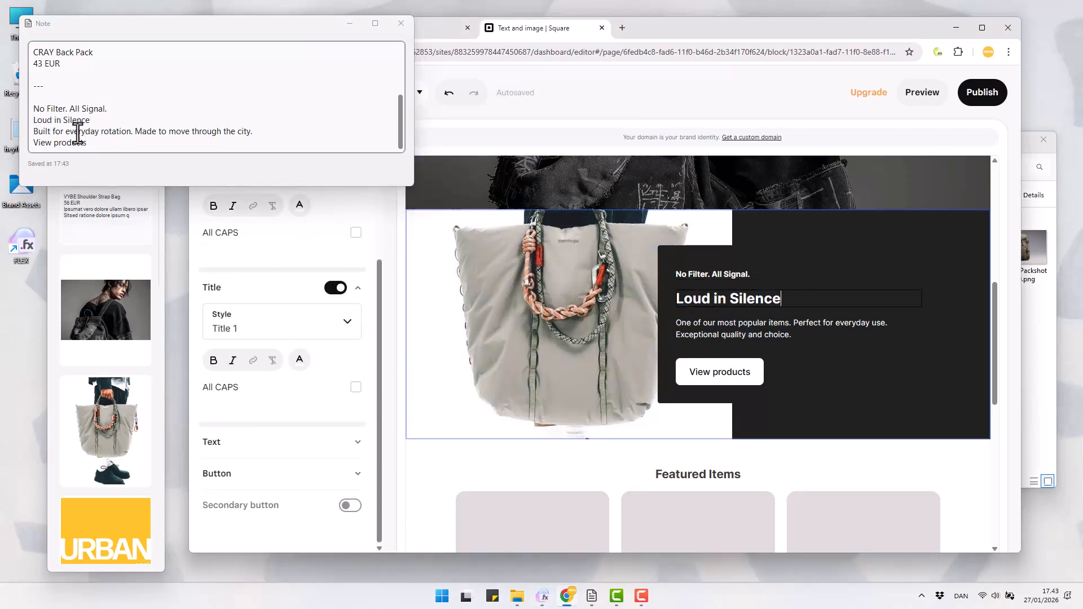
Replace the tote bag section's paragraph with "Built for everyday rotation. Made to move through the city." from the note
{"action": "triple_click", "coordinate": [78, 134]}
{"action": "left_click", "coordinate": [745, 325]}
{"action": "key", "text": "ctrl+a"}
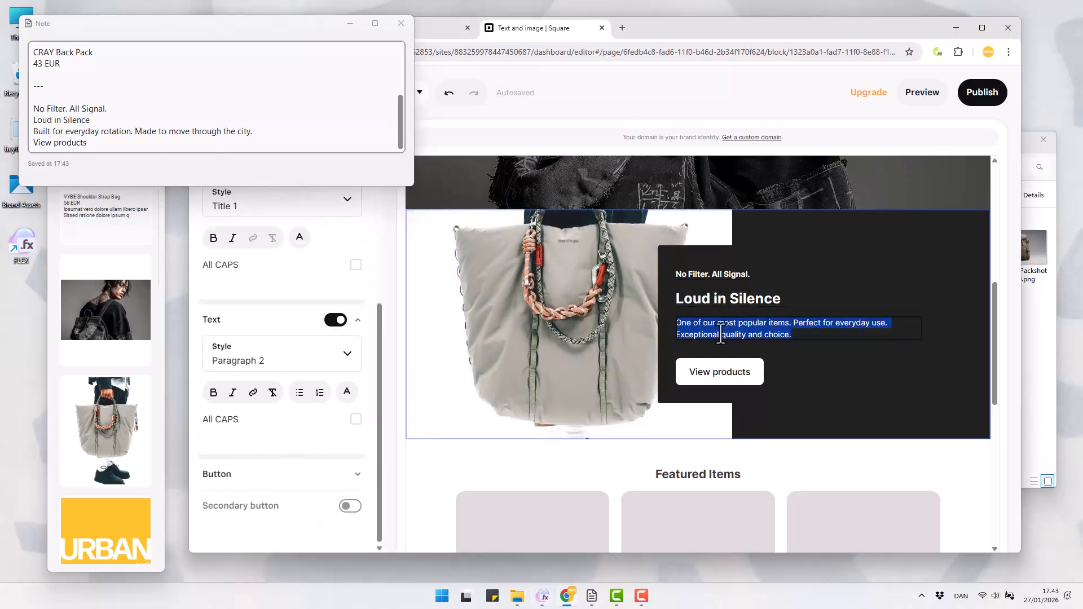
{"action": "key", "text": "ctrl+v"}
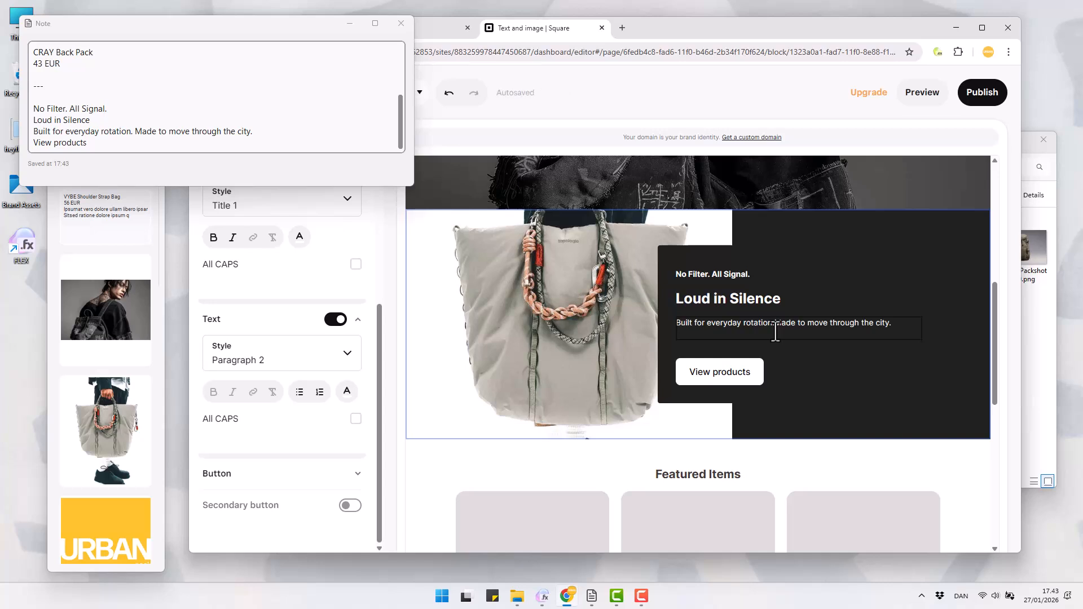
Break the tote bag section's paragraph into two lines before "Made to move through the city." and close the note
{"action": "left_click", "coordinate": [775, 327]}
{"action": "key", "text": "Return"}
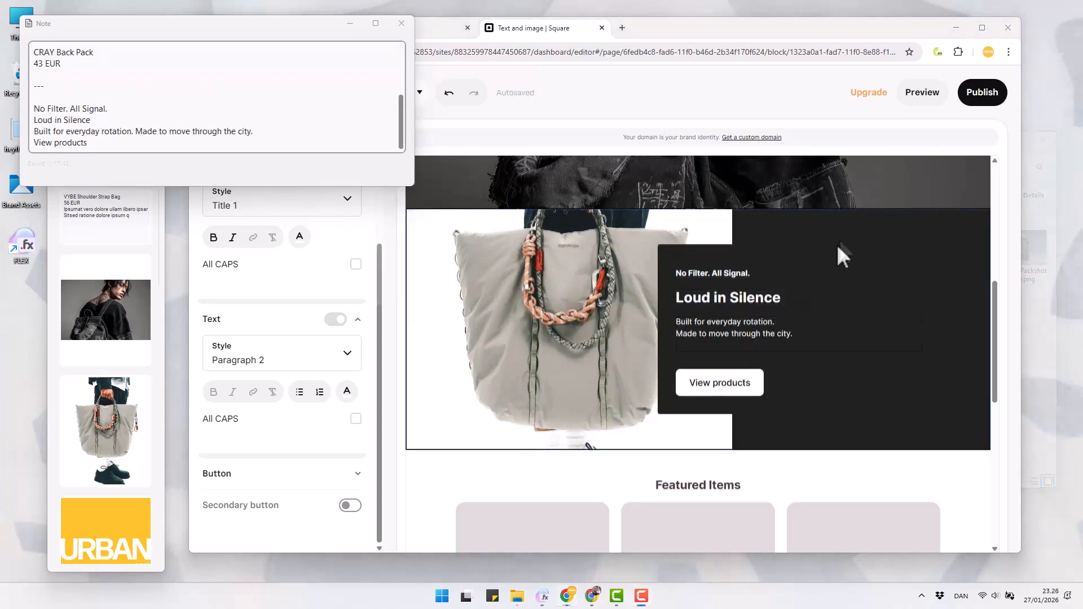
{"action": "left_click", "coordinate": [402, 23]}
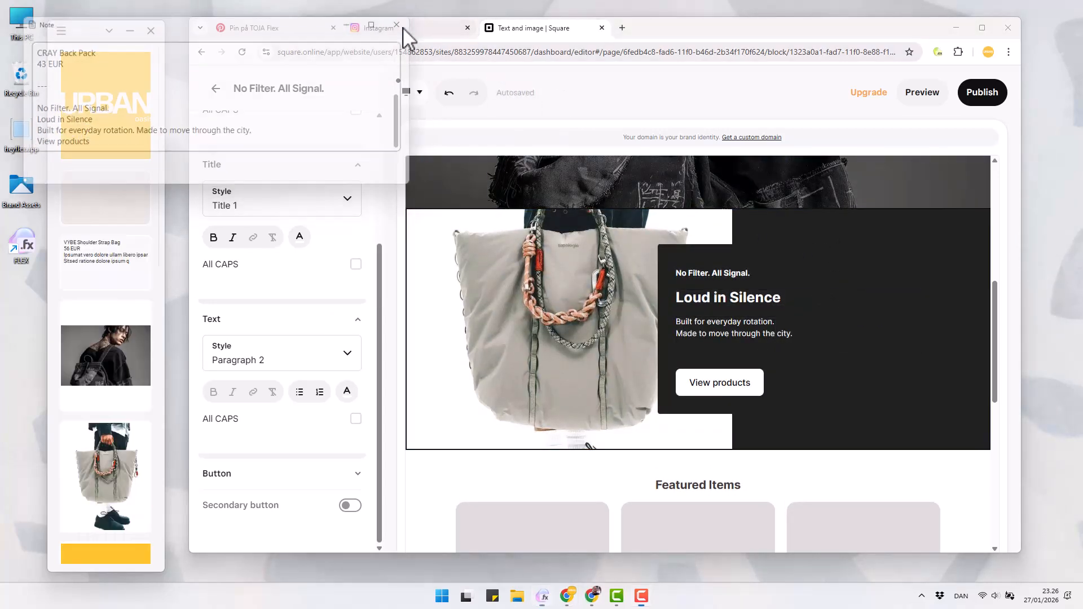
Preview the olive backpack packshot in the FLEX collection, then apply a colour adjustment with saturation -4
{"action": "scroll", "coordinate": [117, 206], "scroll_direction": "down", "scroll_amount": 6}
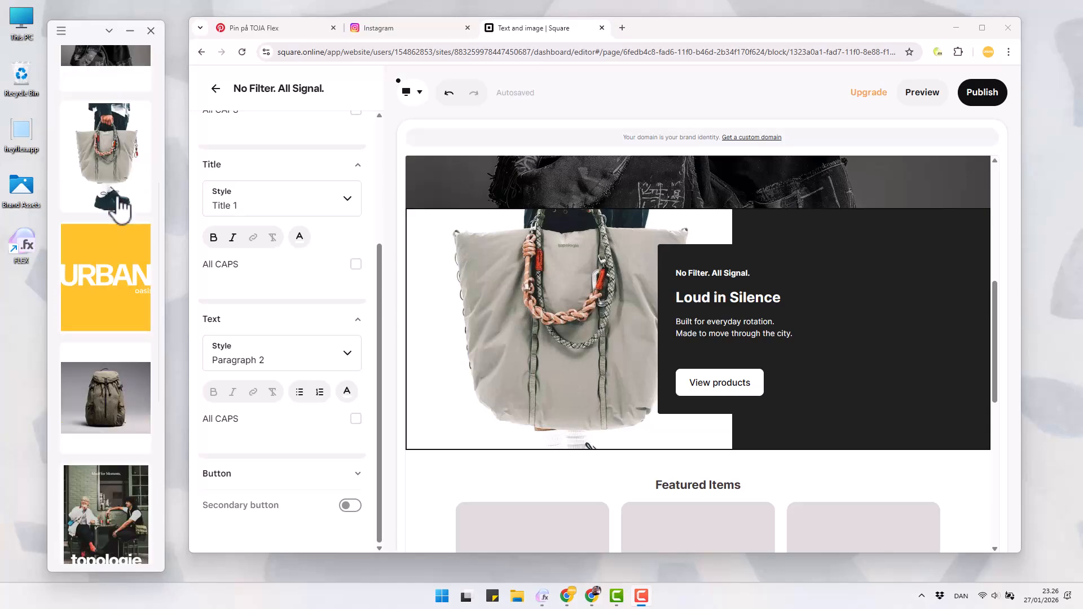
{"action": "left_click", "coordinate": [119, 210]}
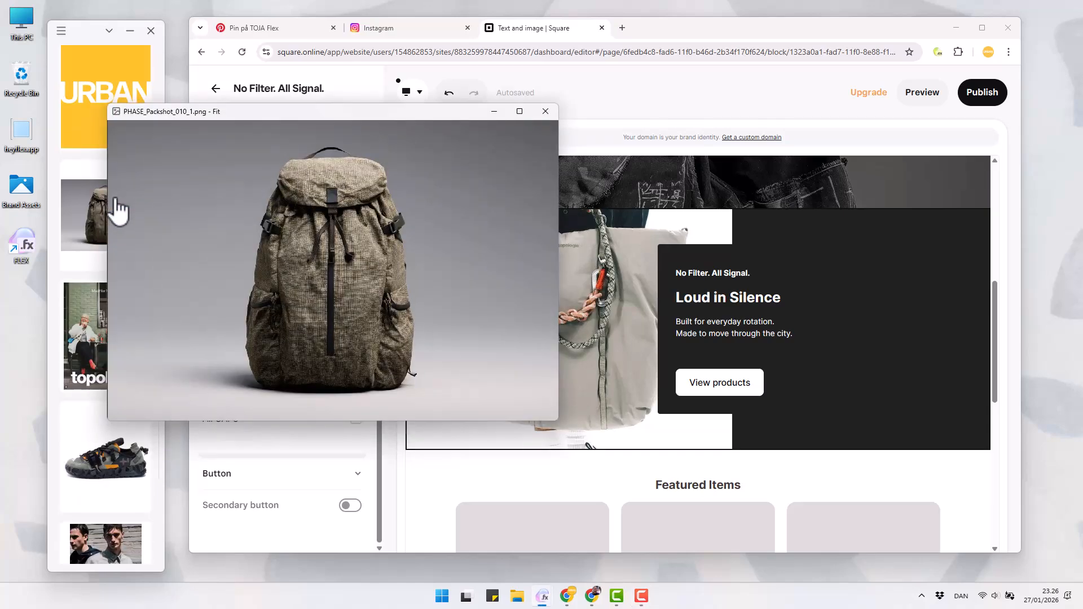
{"action": "left_click", "coordinate": [539, 115]}
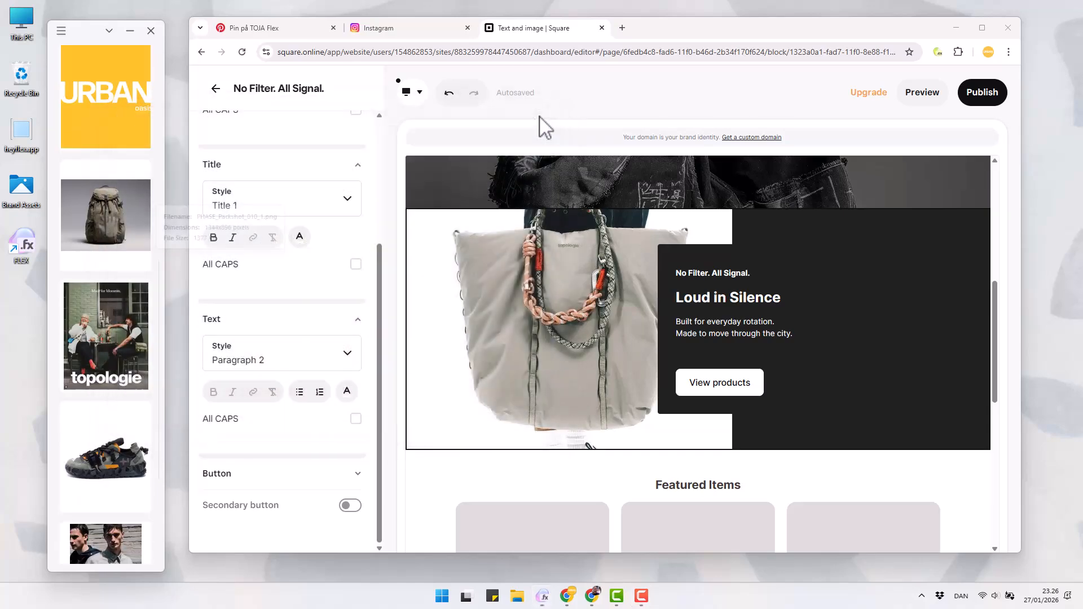
{"action": "right_click", "coordinate": [107, 209]}
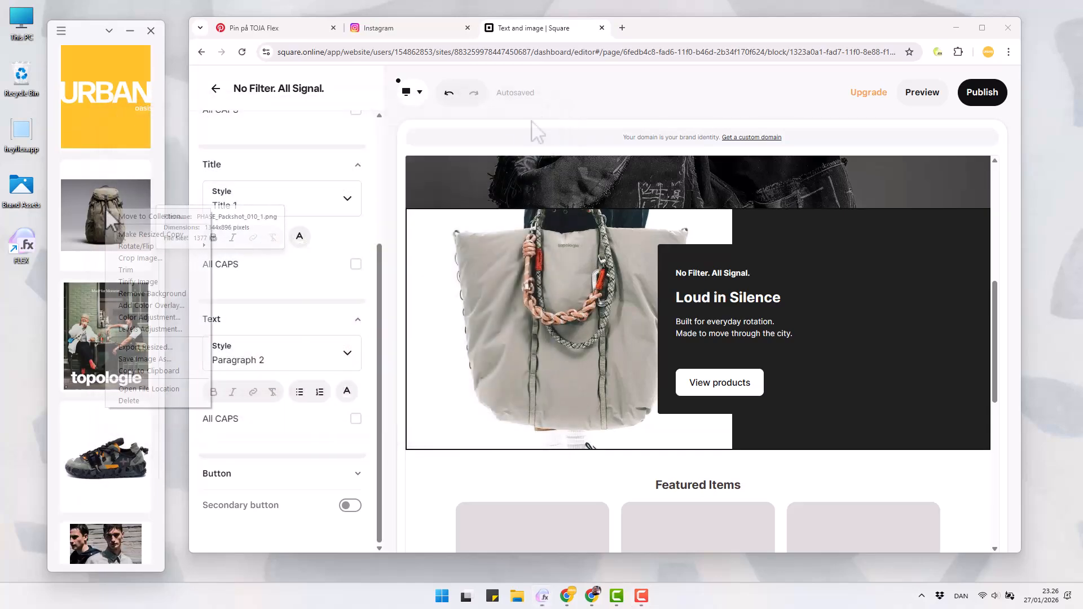
{"action": "left_click", "coordinate": [136, 316]}
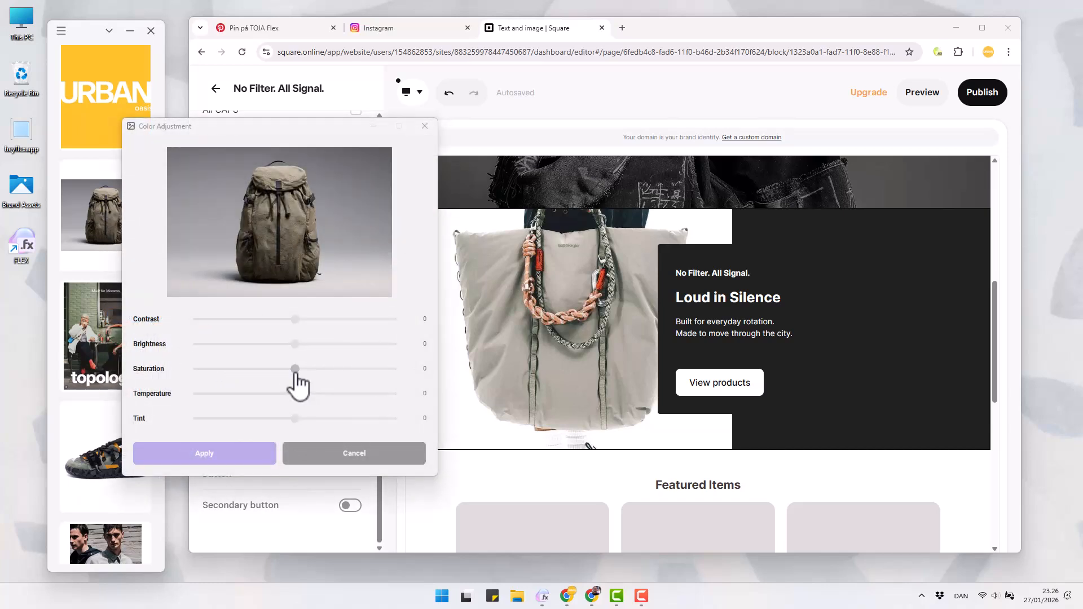
{"action": "left_click_drag", "start_coordinate": [294, 373], "coordinate": [292, 373]}
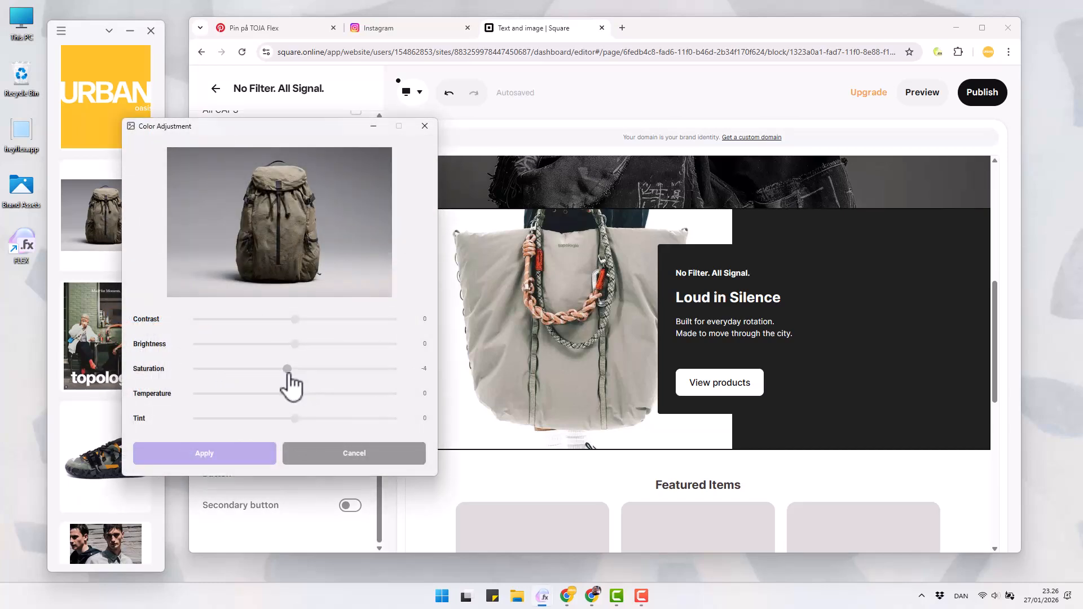
{"action": "left_click", "coordinate": [226, 455]}
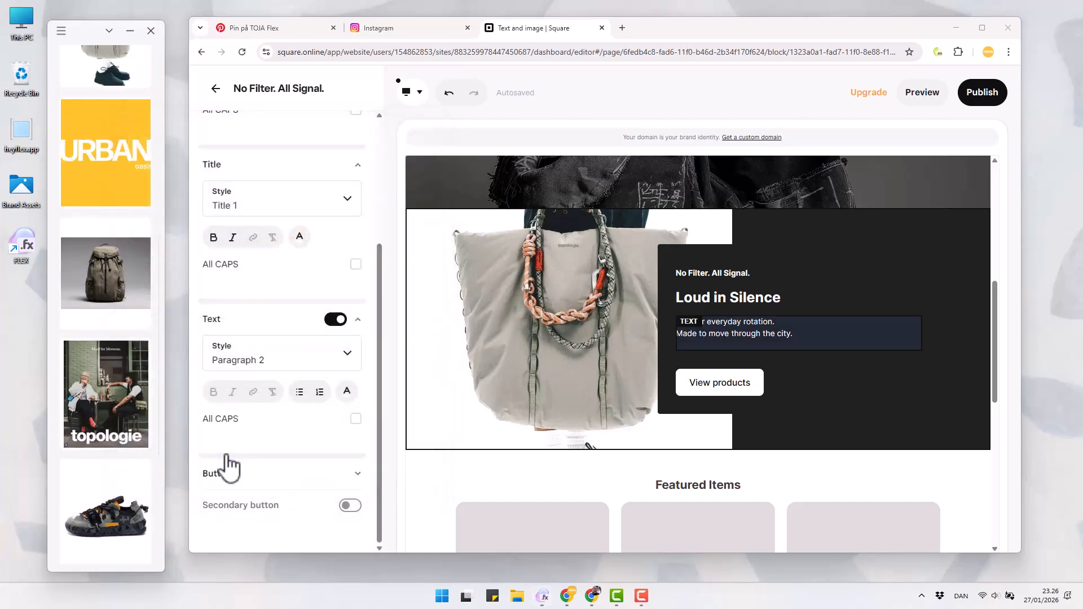
Apply a levels adjustment to the olive backpack image with the midtones set to 1.03
{"action": "right_click", "coordinate": [108, 298]}
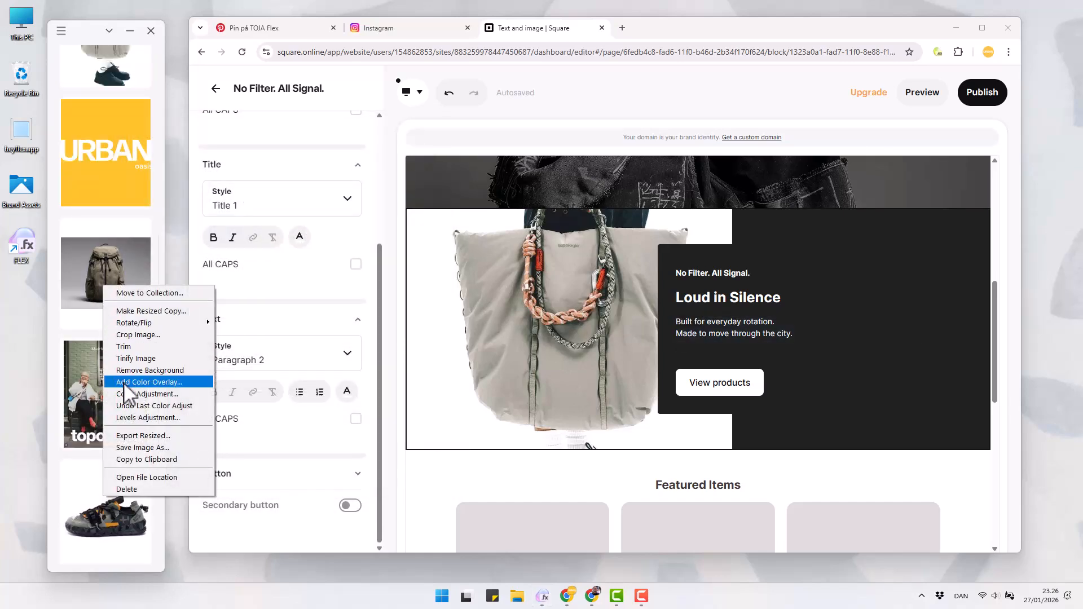
{"action": "left_click", "coordinate": [128, 417]}
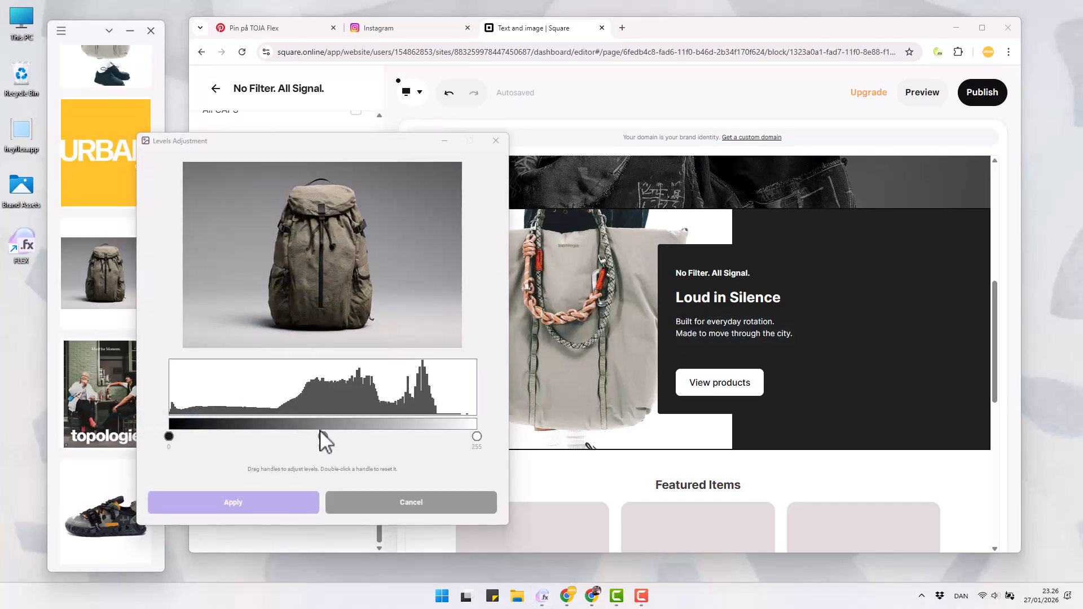
{"action": "mouse_move", "coordinate": [323, 436]}
{"action": "left_mouse_down"}
{"action": "mouse_move", "coordinate": [271, 438]}
{"action": "mouse_move", "coordinate": [320, 438]}
{"action": "left_mouse_up"}
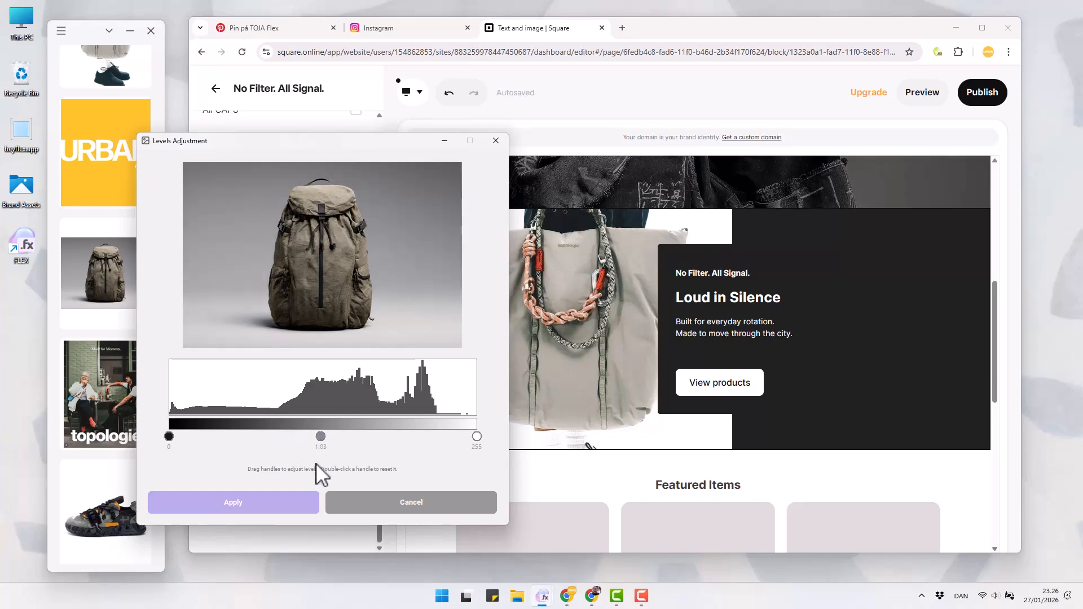
{"action": "left_click", "coordinate": [276, 509]}
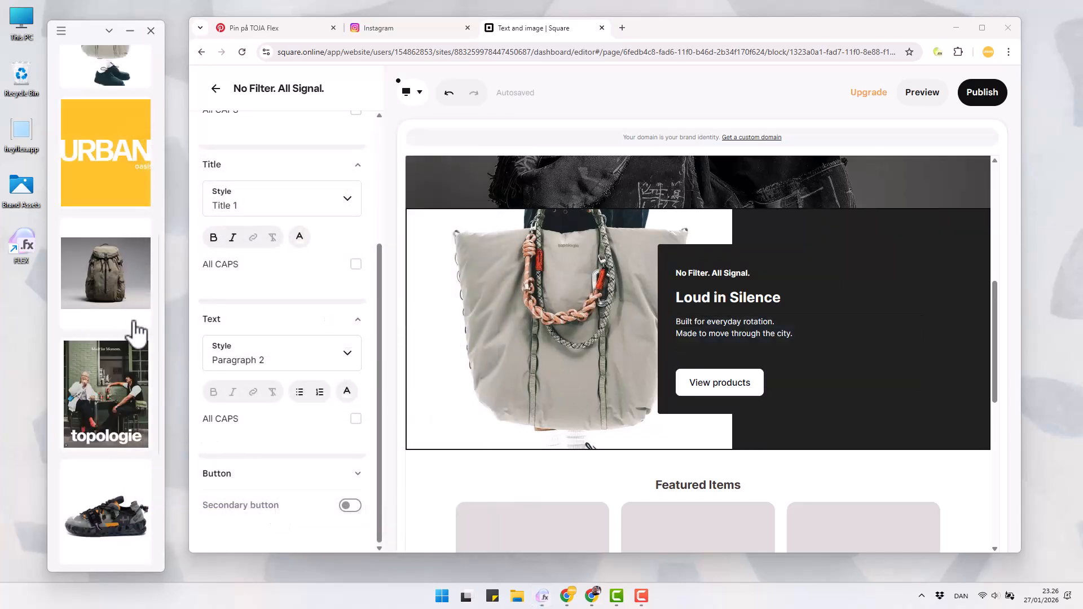
Crop the olive backpack image to 895 × 895 px around the bag and remove its background
{"action": "right_click", "coordinate": [119, 277]}
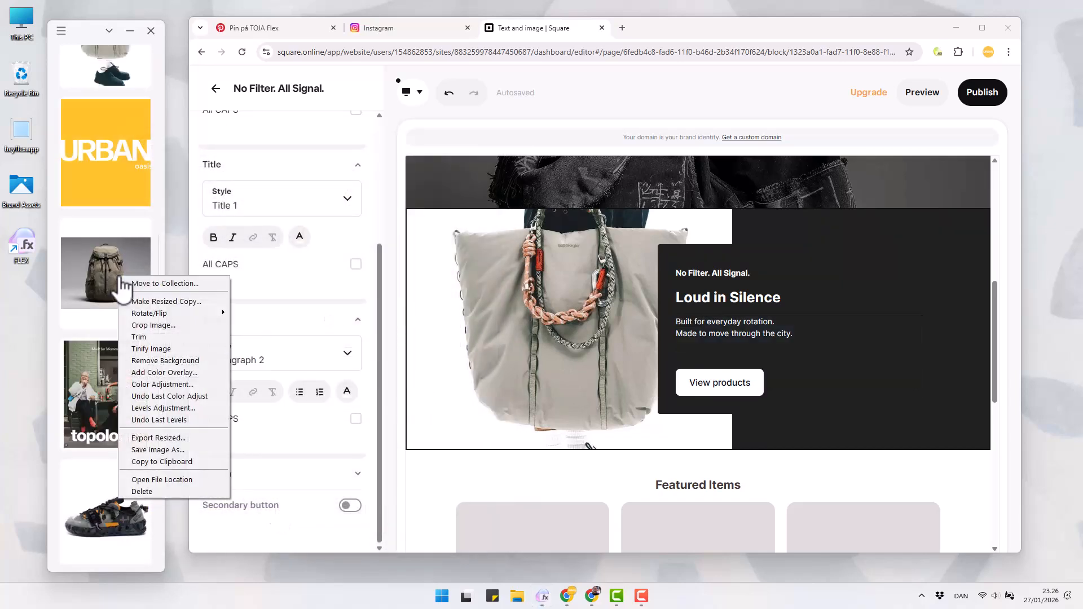
{"action": "left_click", "coordinate": [146, 326]}
{"action": "left_click_drag", "start_coordinate": [325, 186], "coordinate": [268, 189]}
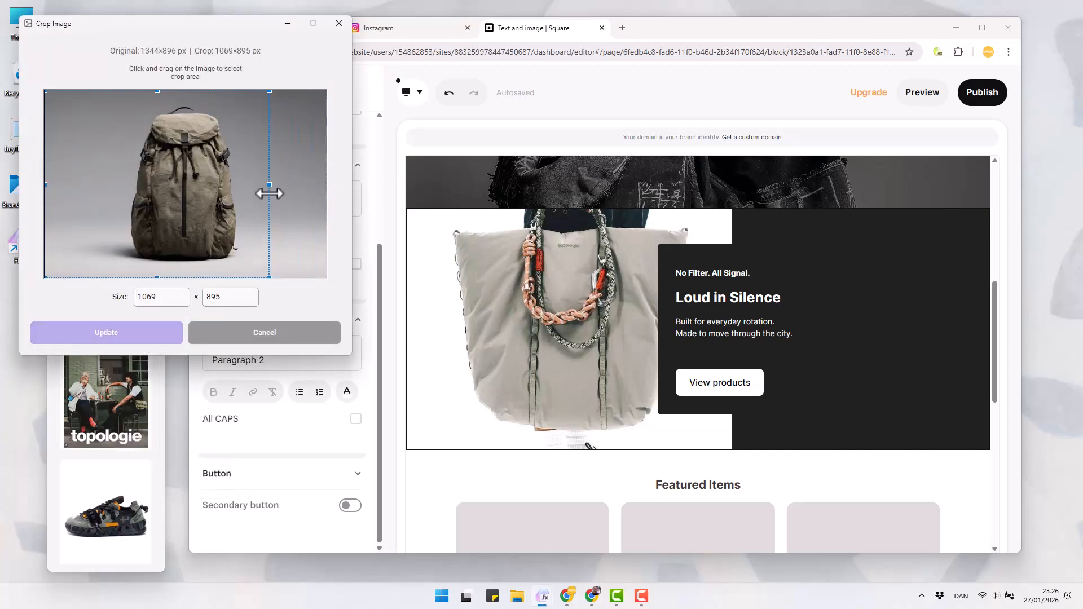
{"action": "left_click_drag", "start_coordinate": [45, 184], "coordinate": [98, 194]}
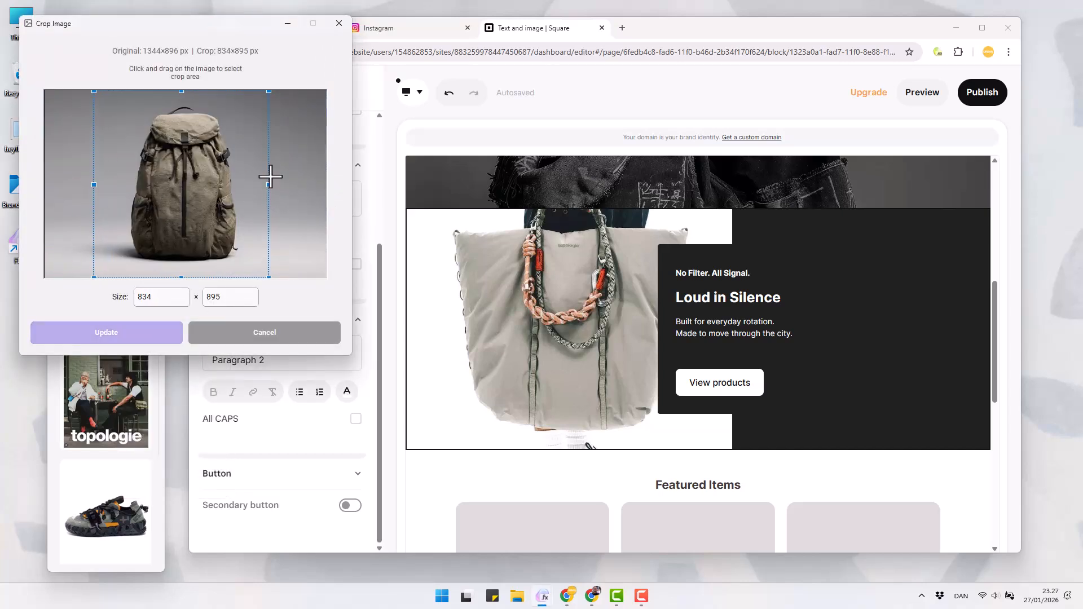
{"action": "left_click_drag", "start_coordinate": [269, 179], "coordinate": [273, 186]}
{"action": "left_click_drag", "start_coordinate": [97, 186], "coordinate": [88, 188]}
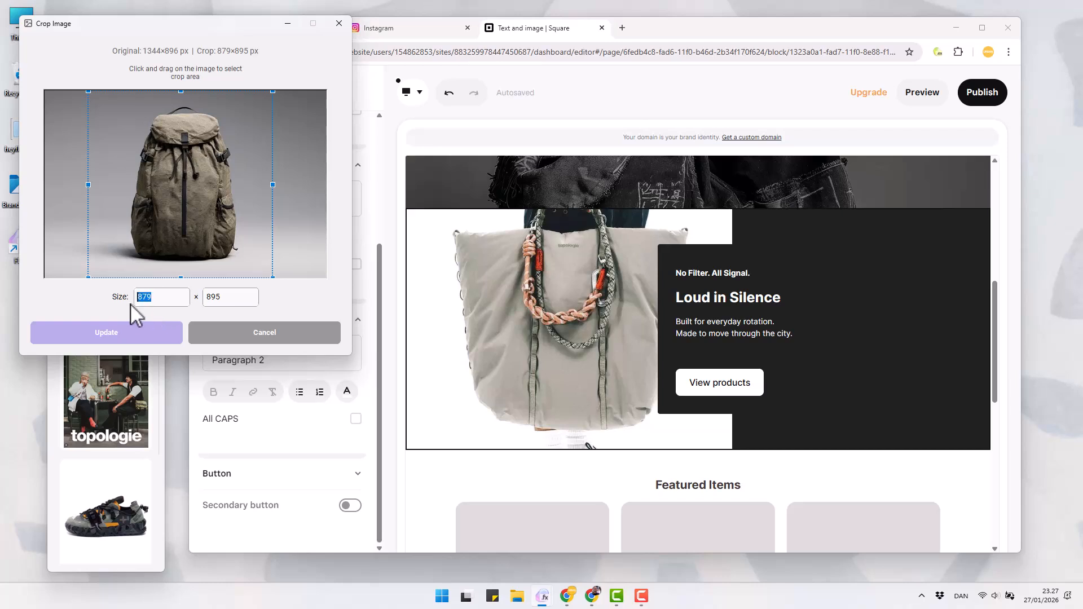
{"action": "type", "text": "5"}
{"action": "key", "text": "Tab"}
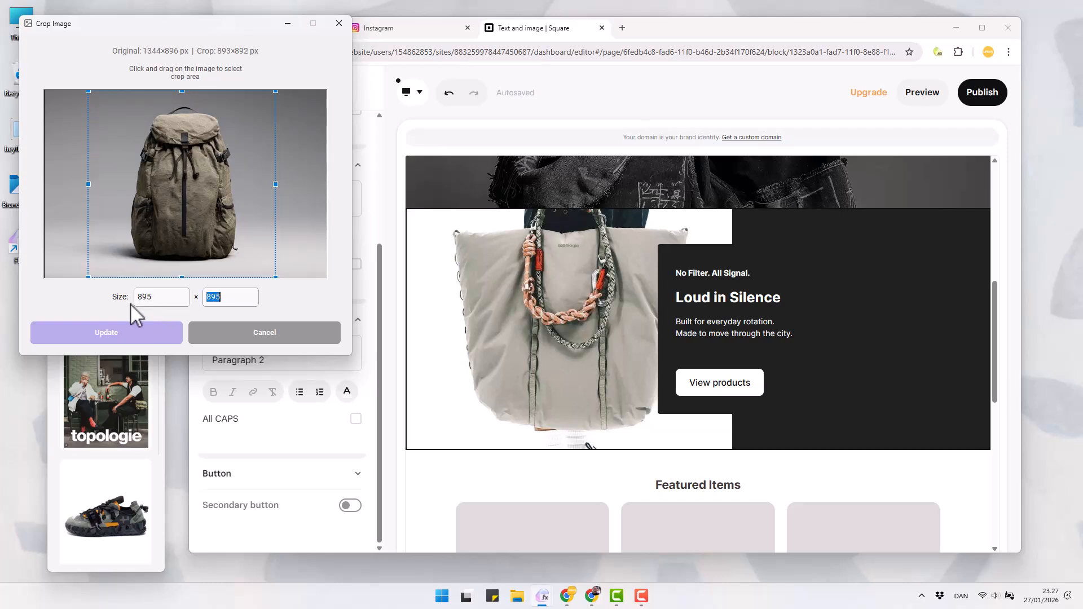
{"action": "left_click", "coordinate": [125, 336]}
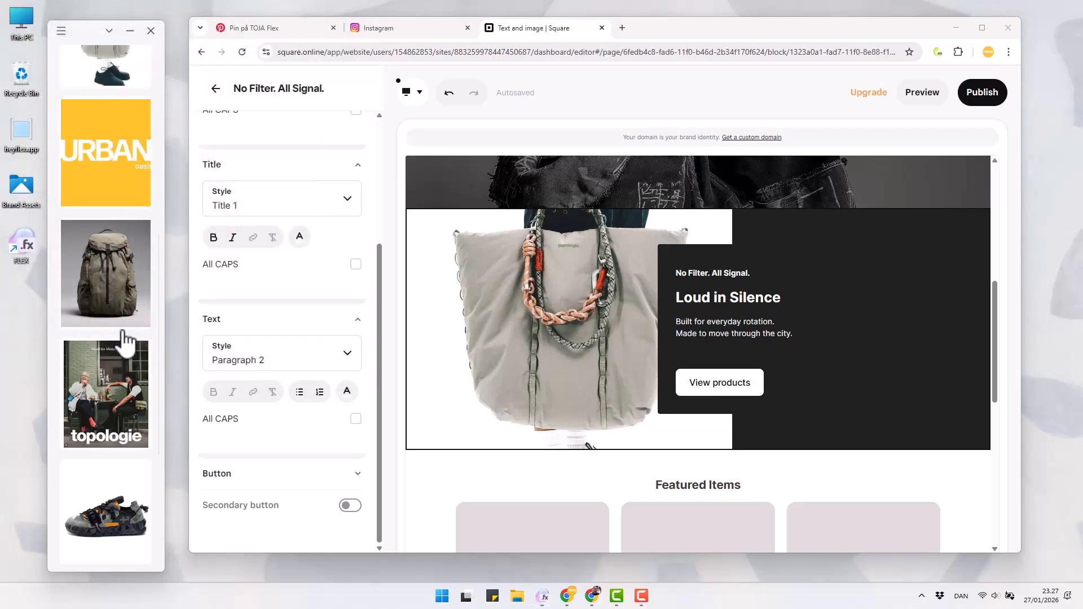
{"action": "right_click", "coordinate": [123, 303]}
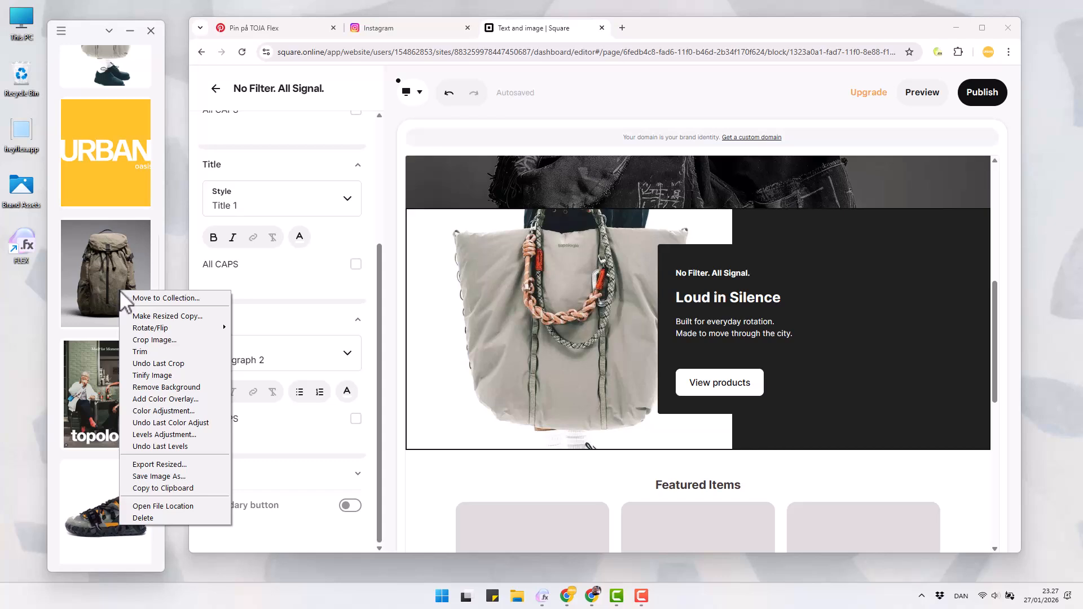
{"action": "left_click", "coordinate": [144, 385]}
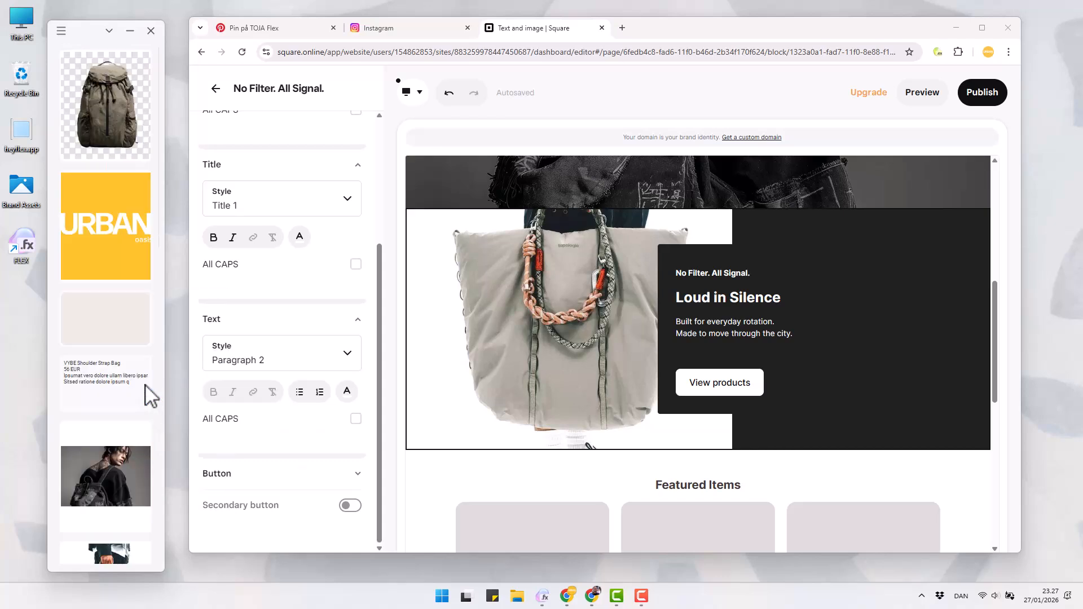
Start a new item from the Featured Items section and add the cut-out backpack image from the collection to it
{"action": "scroll", "coordinate": [524, 471], "scroll_direction": "down", "scroll_amount": 4}
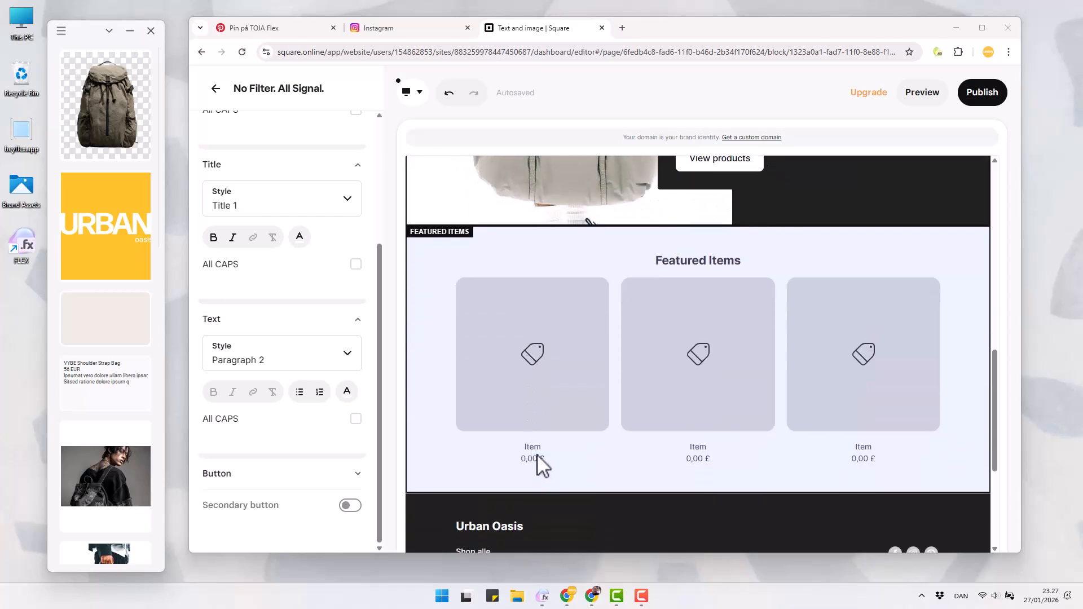
{"action": "left_click", "coordinate": [560, 365]}
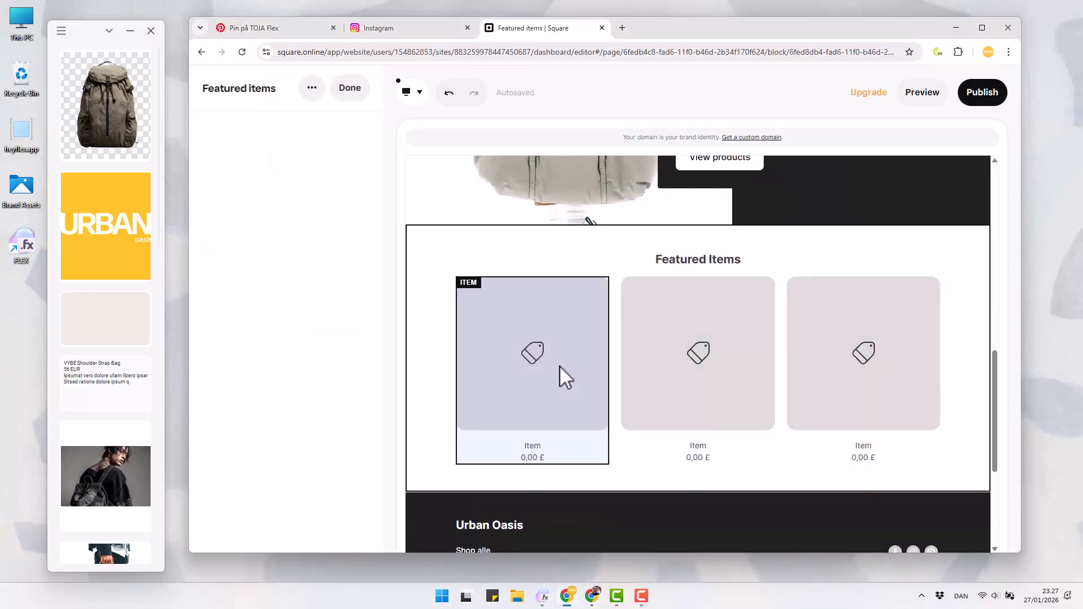
{"action": "left_click", "coordinate": [256, 275]}
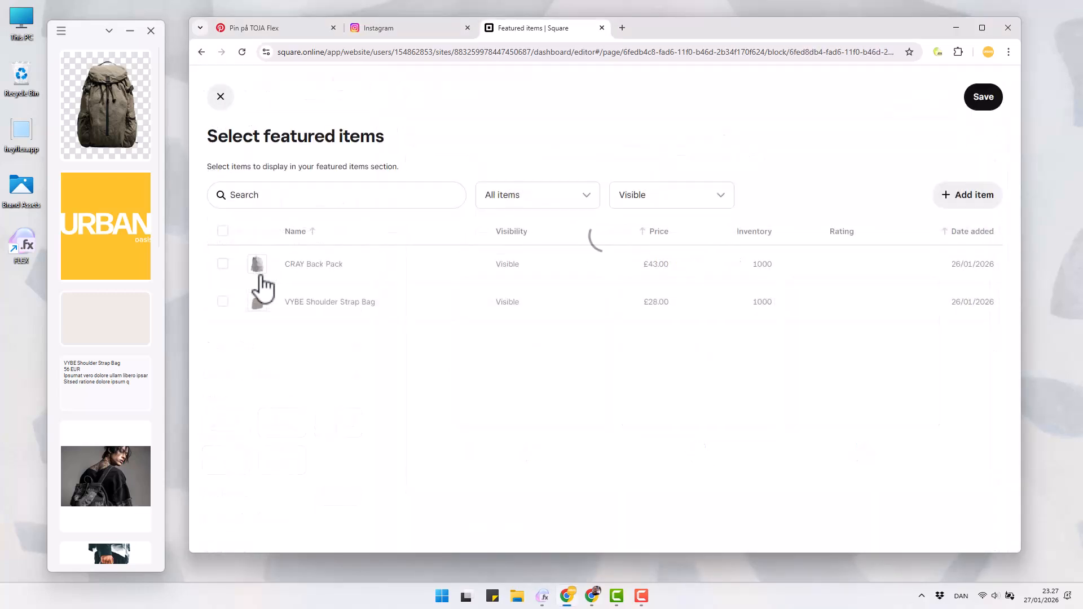
{"action": "left_click", "coordinate": [974, 198]}
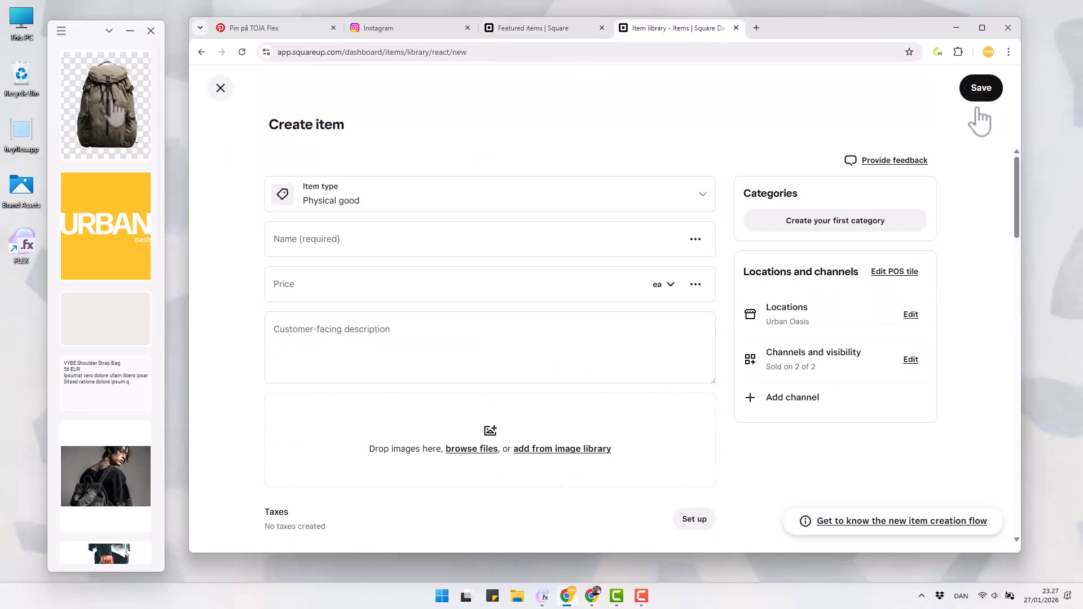
{"action": "left_click_drag", "start_coordinate": [105, 107], "coordinate": [389, 426]}
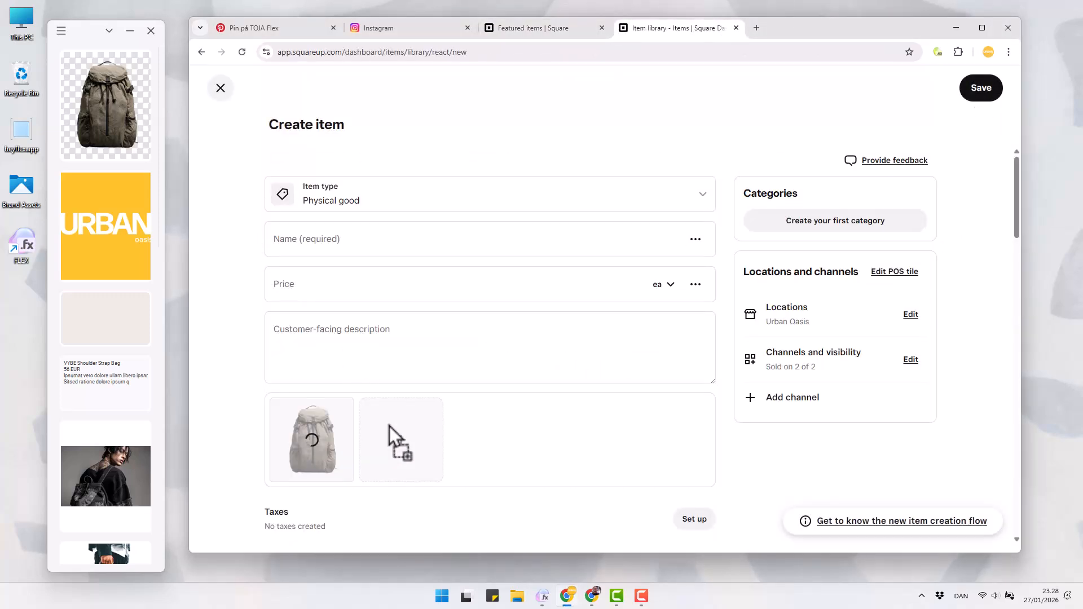
Name the new item "Z-CEL Back Pack" and set its price to 62, both copied from the FLEX note
{"action": "left_click", "coordinate": [115, 379]}
{"action": "scroll", "coordinate": [89, 63], "scroll_direction": "down", "scroll_amount": 1}
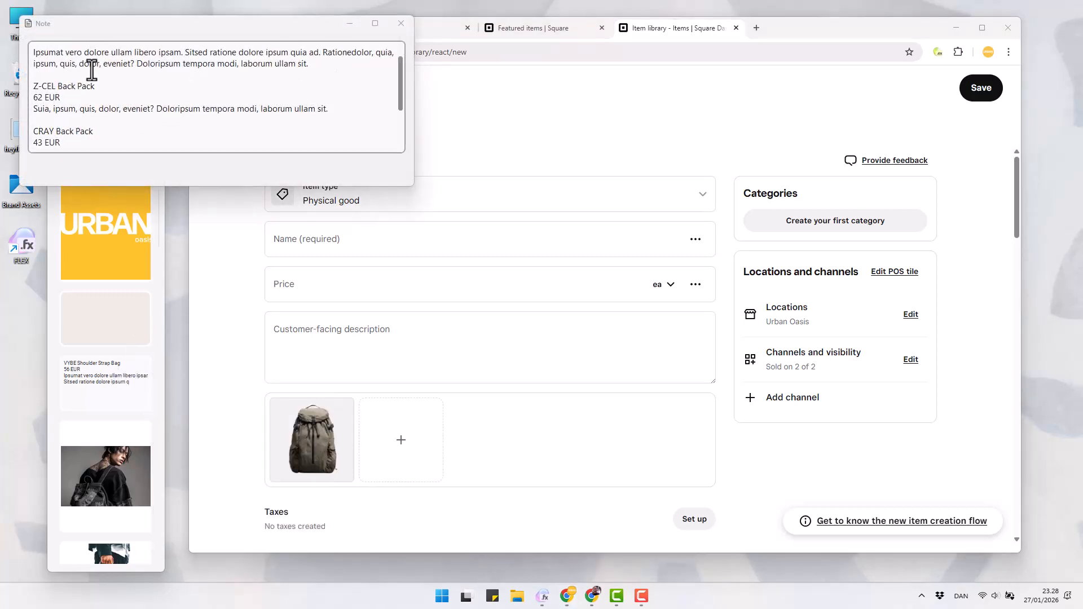
{"action": "left_click_drag", "start_coordinate": [94, 85], "coordinate": [29, 99]}
{"action": "key", "text": "ctrl+c"}
{"action": "left_click", "coordinate": [340, 239]}
{"action": "key", "text": "ctrl+v"}
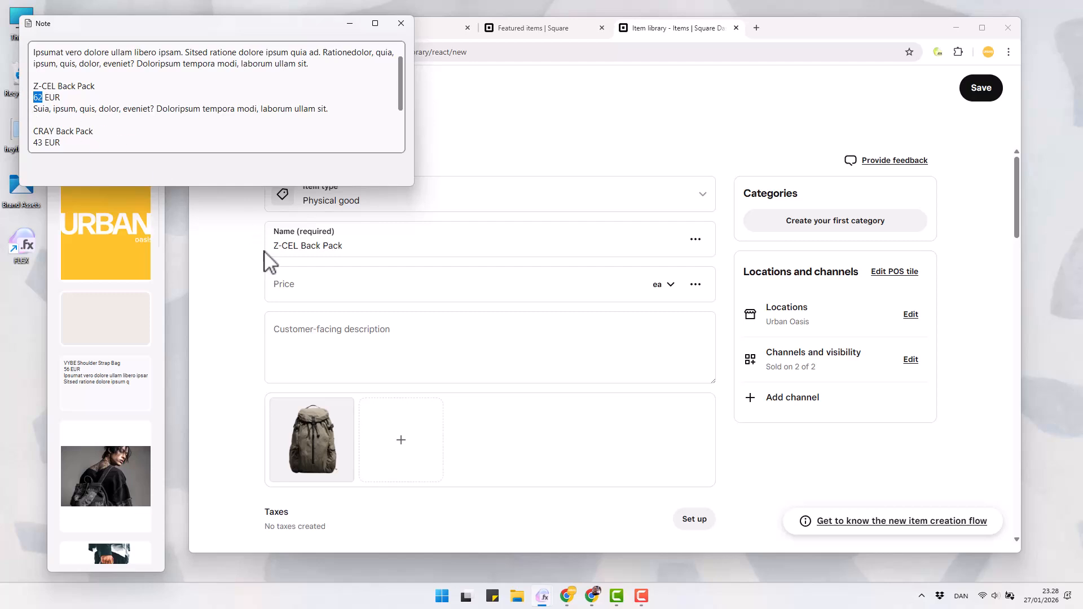
{"action": "key", "text": "ctrl+c"}
{"action": "left_click", "coordinate": [282, 285]}
{"action": "key", "text": "ctrl+v"}
Fill in the customer-facing description with "Suia, ipsum, quis, dolor, eveniet? Doloripsum tempora modi, laborum ullam sit." from the note
{"action": "left_click_drag", "start_coordinate": [330, 111], "coordinate": [44, 108]}
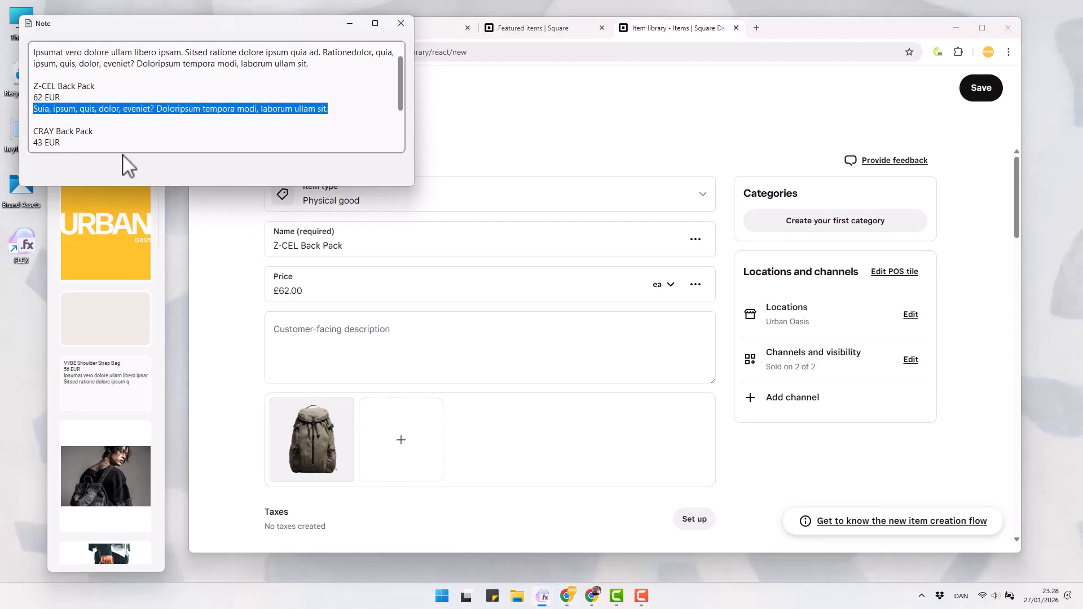
{"action": "key", "text": "ctrl+c"}
{"action": "left_click", "coordinate": [338, 327]}
{"action": "key", "text": "ctrl+v"}
Set the item's initial stock at Urban Oasis to 1000 and close the note
{"action": "scroll", "coordinate": [350, 338], "scroll_direction": "down", "scroll_amount": 5}
{"action": "left_click", "coordinate": [510, 349]}
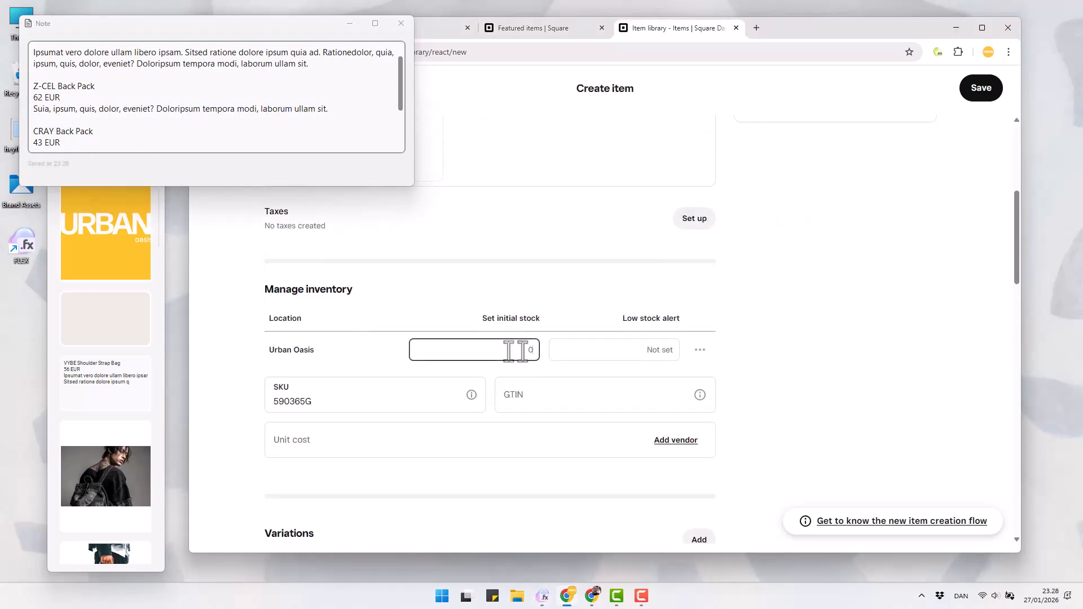
{"action": "type", "text": "1000"}
{"action": "left_click", "coordinate": [573, 353]}
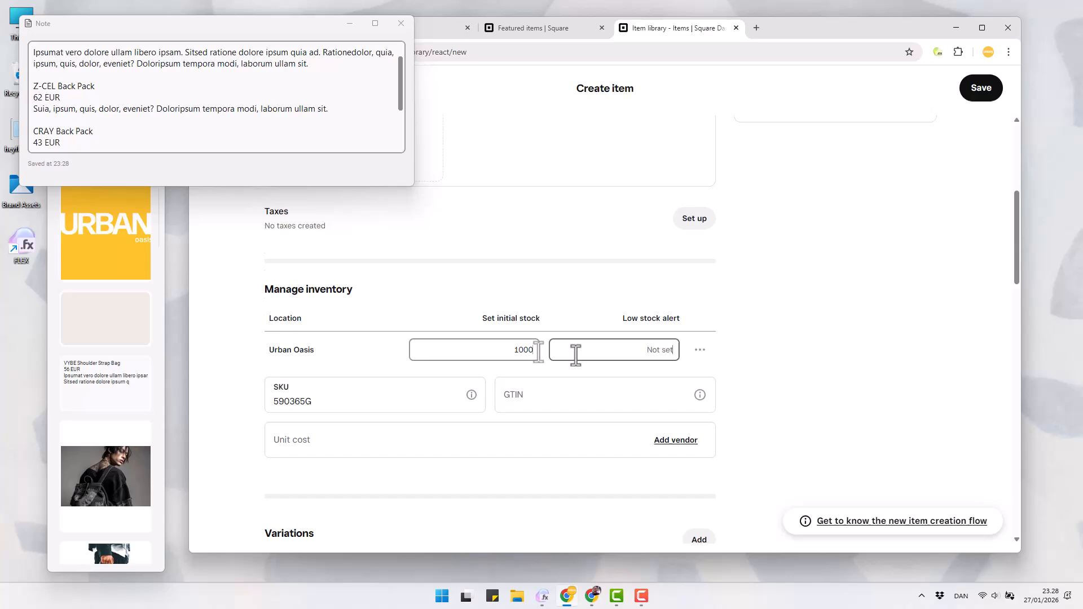
{"action": "left_click", "coordinate": [401, 24]}
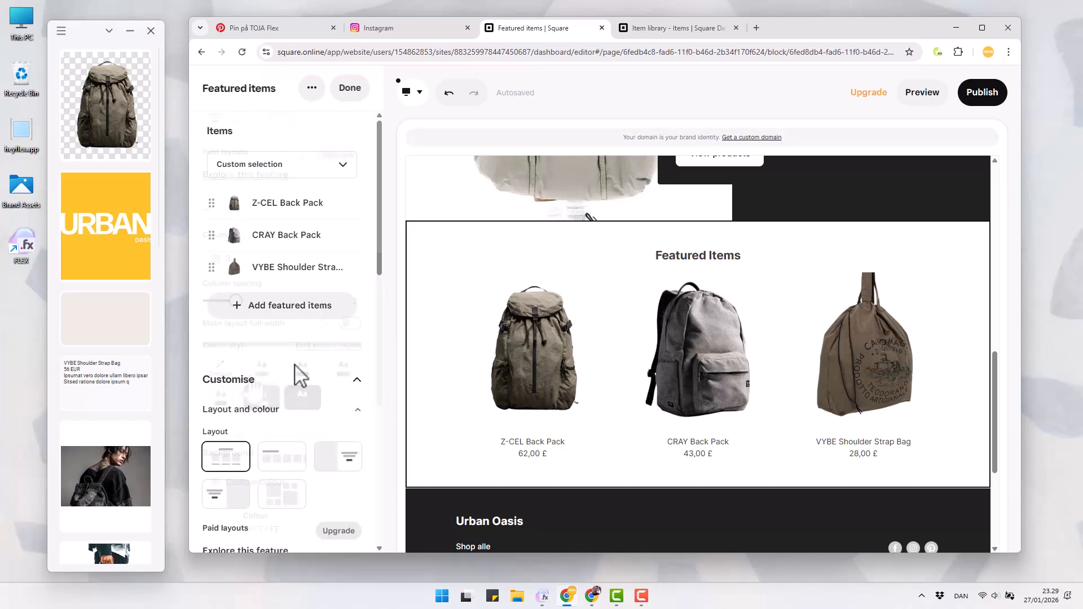
Set the Featured Items section's background to a new custom colour, #EFEAE6, copied from the collection's beige swatch
{"action": "scroll", "coordinate": [295, 375], "scroll_direction": "down", "scroll_amount": 5}
{"action": "left_click", "coordinate": [257, 387]}
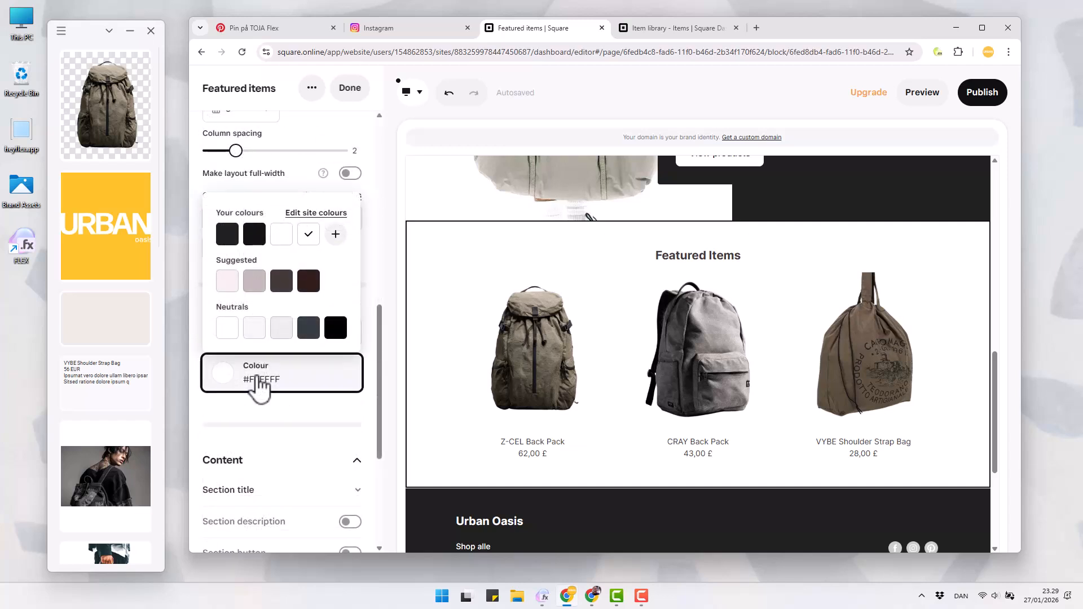
{"action": "left_click", "coordinate": [336, 234]}
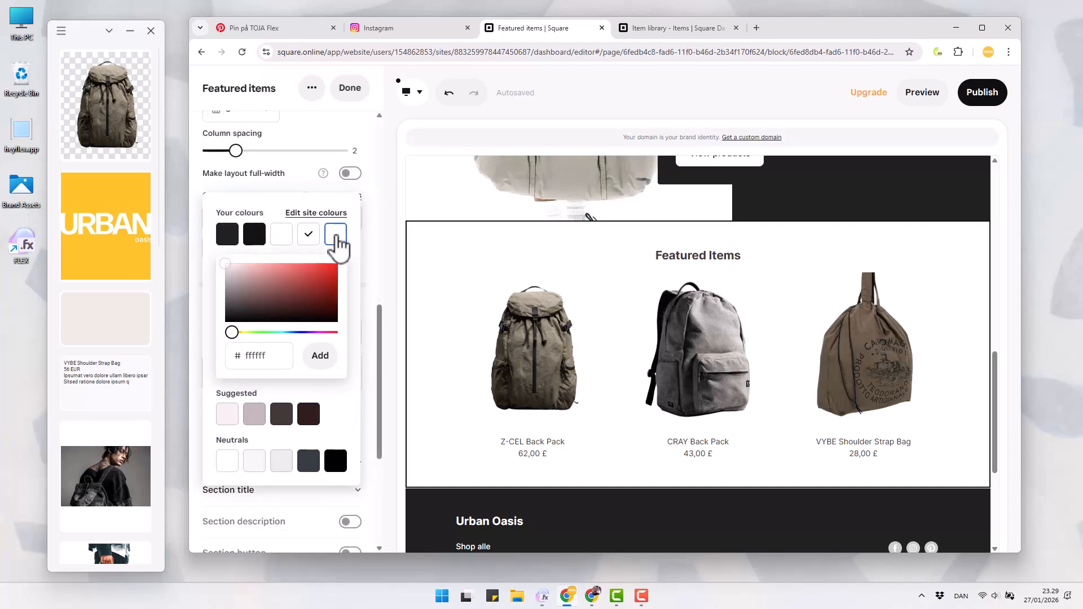
{"action": "right_click", "coordinate": [74, 332]}
{"action": "left_click", "coordinate": [104, 333]}
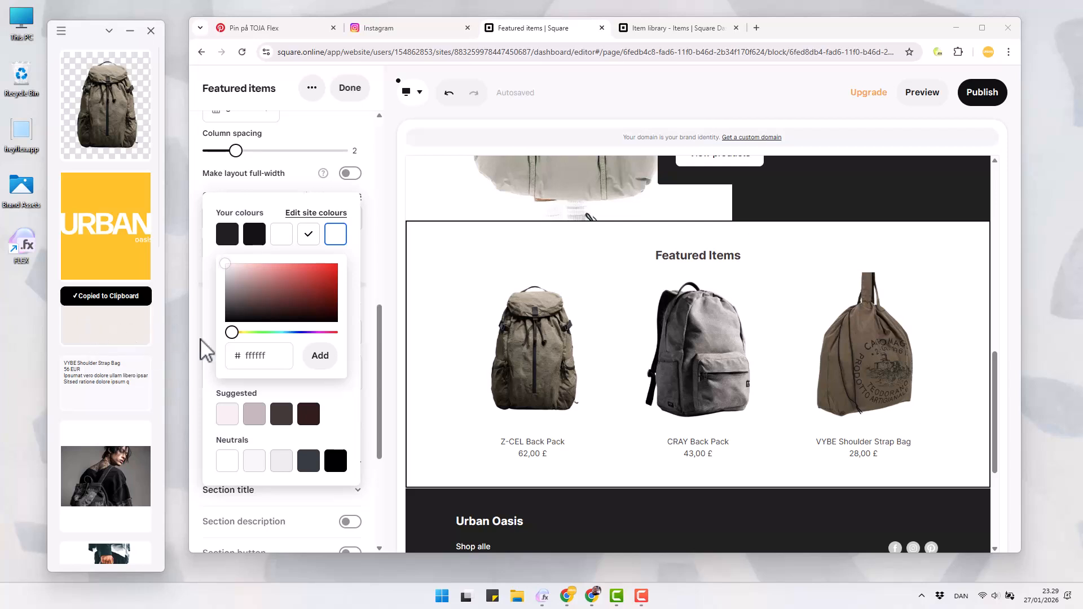
{"action": "left_click", "coordinate": [263, 355]}
{"action": "right_click", "coordinate": [263, 355]}
{"action": "left_click", "coordinate": [310, 165]}
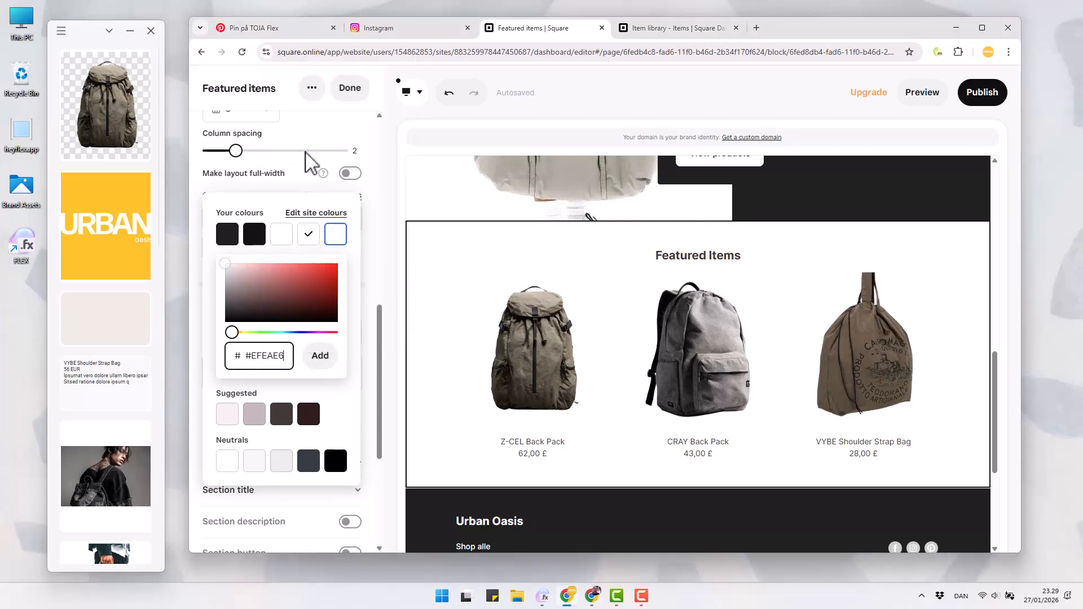
{"action": "left_click", "coordinate": [321, 357]}
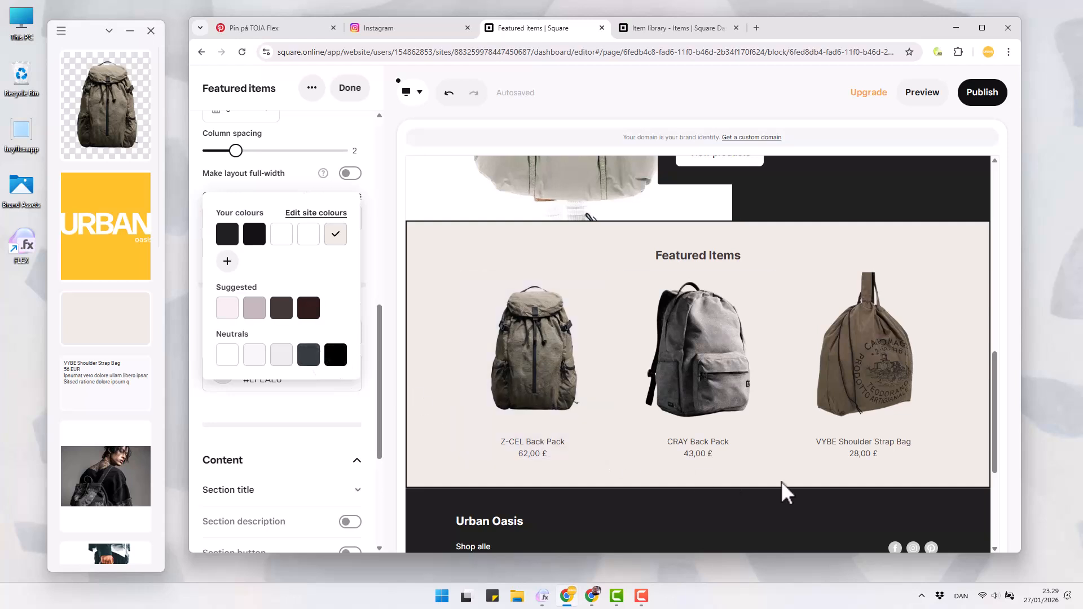
{"action": "left_click_drag", "start_coordinate": [998, 435], "coordinate": [998, 233]}
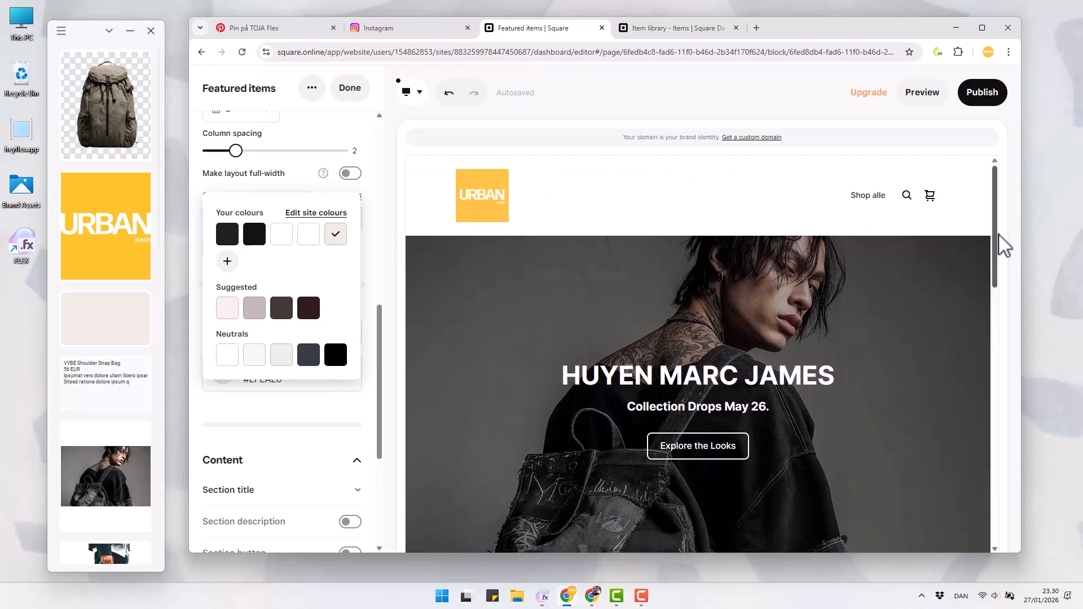